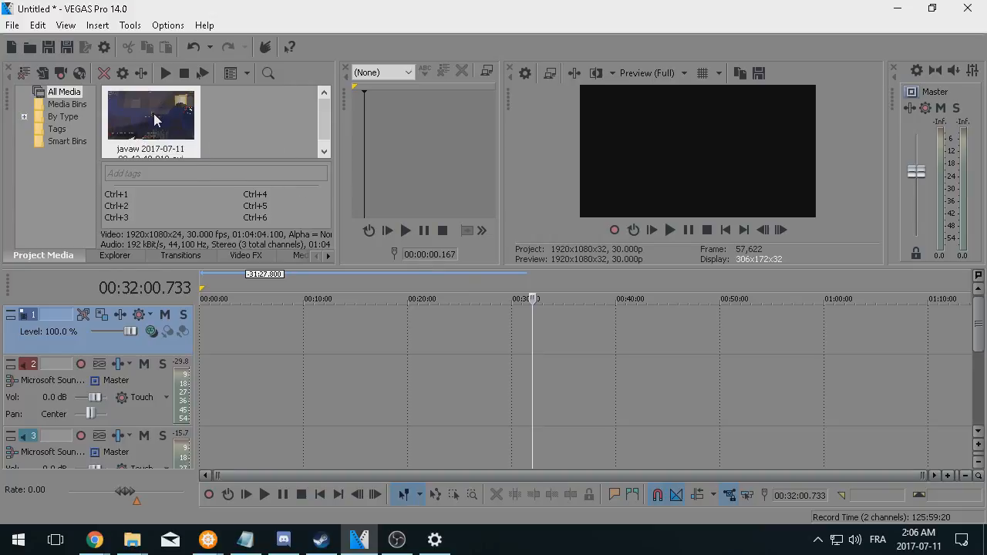
Place the javaw recording at the start of the timeline and split it near the 32-minute mark.
drag(154, 119, 199, 350)
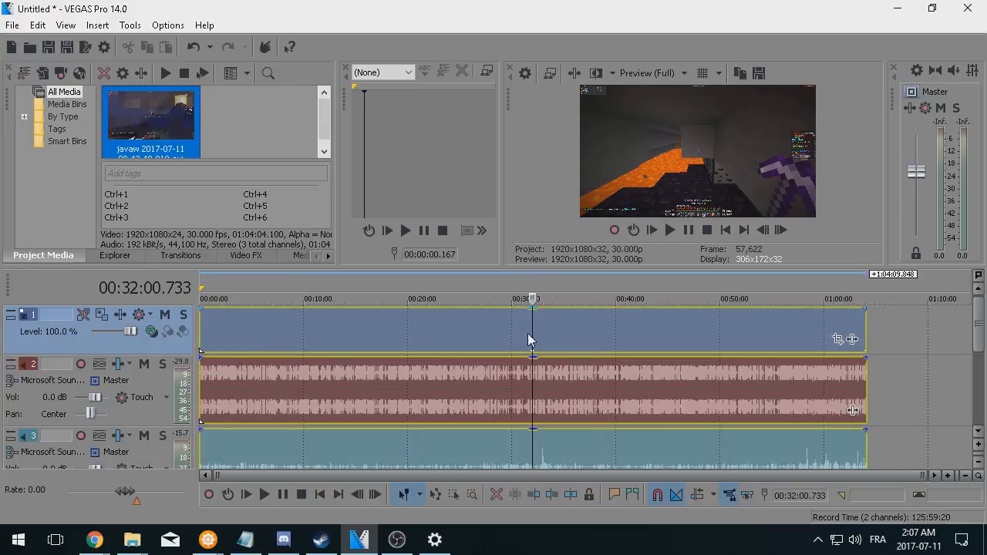
click(531, 337)
key(s)
Delete the first half of the split recording and move the remaining half to the start of the timeline.
click(437, 337)
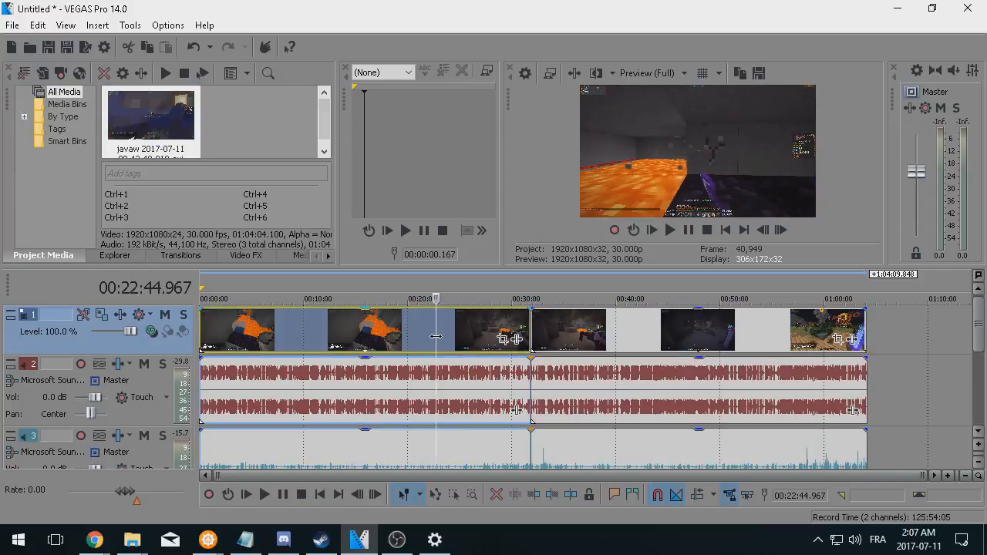
key(Delete)
drag(610, 331, 174, 338)
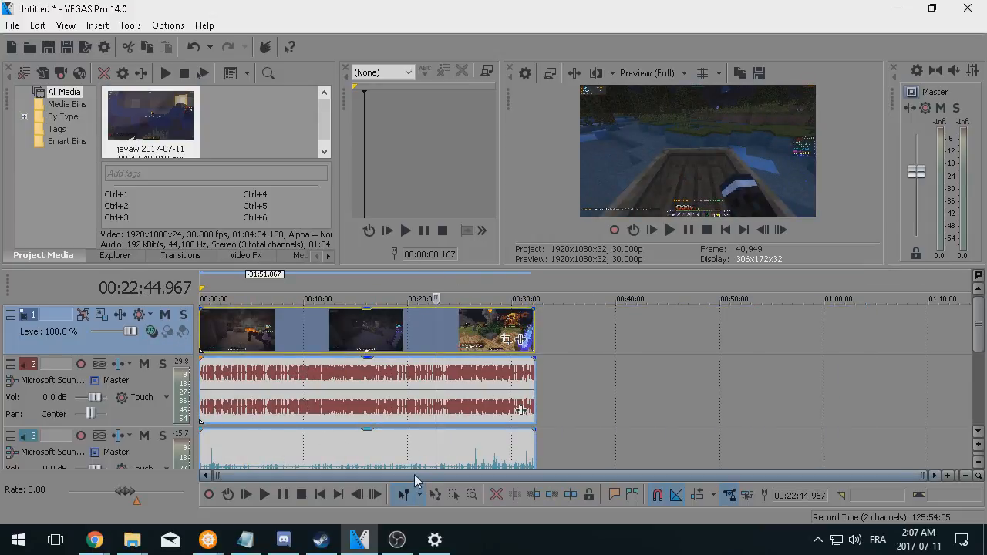
Preview the trimmed recording at several points, from its middle to near its end.
click(948, 476)
drag(553, 478, 331, 475)
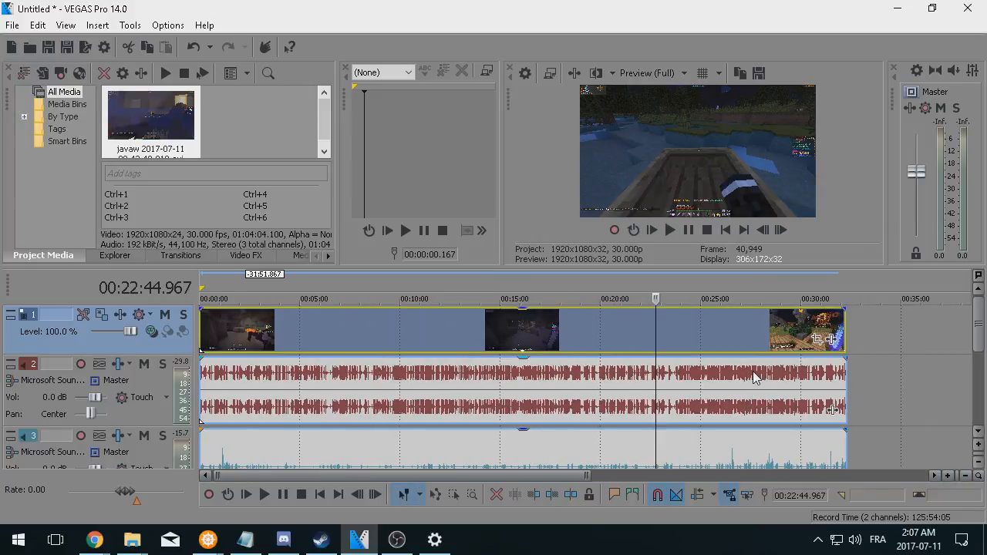
click(451, 339)
click(645, 340)
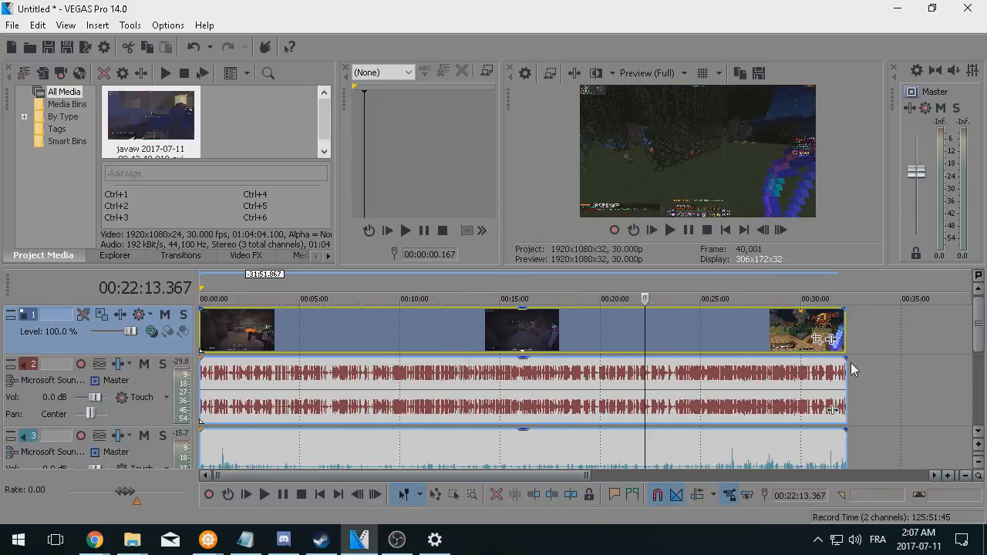
click(794, 333)
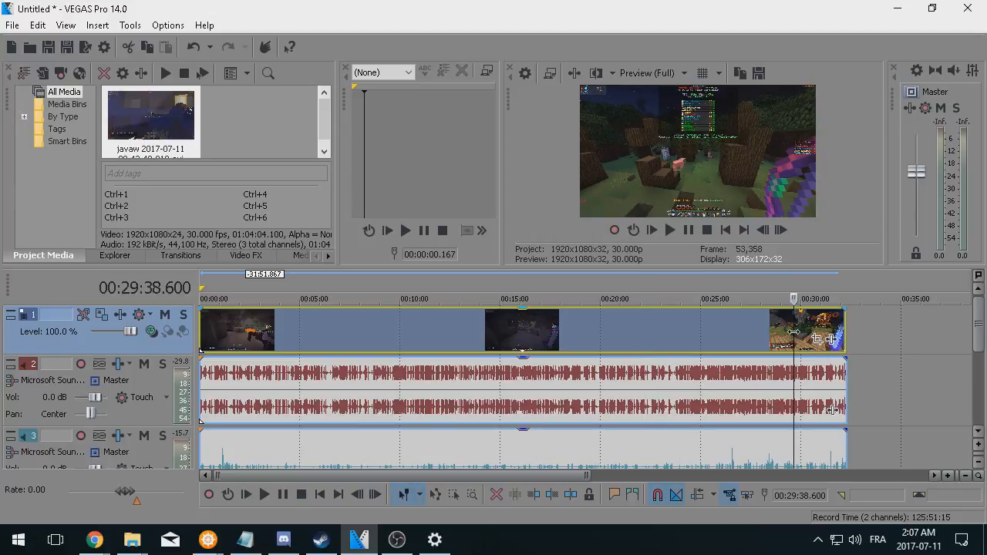
click(819, 319)
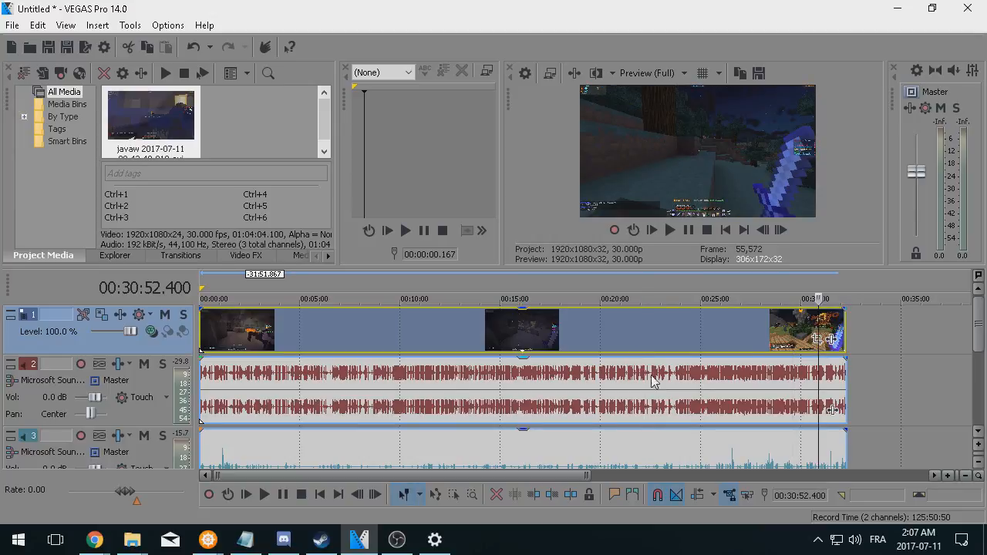
Examine the waveforms of audio tracks 2 and 3, play from about 00:11:15, and return to the start of the project.
click(221, 461)
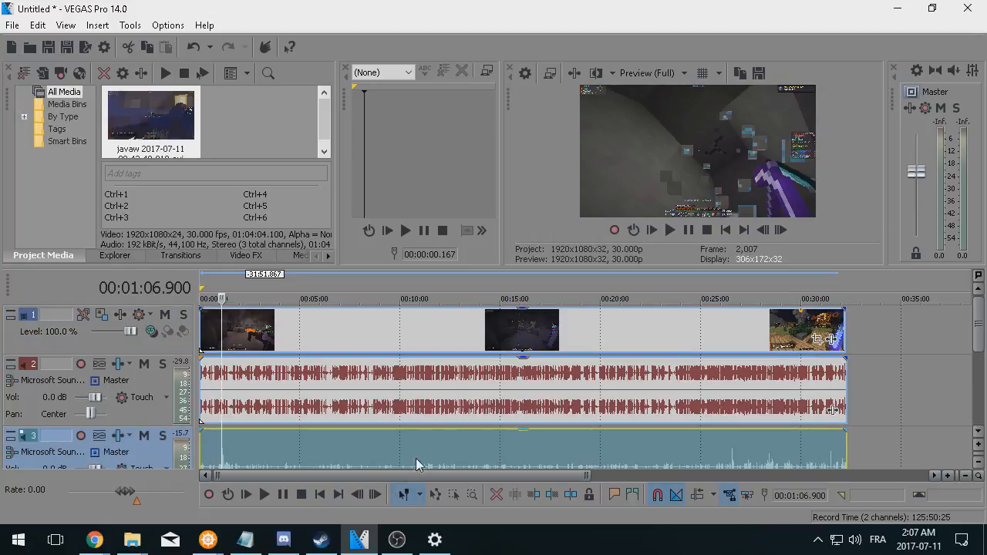
drag(981, 337, 979, 351)
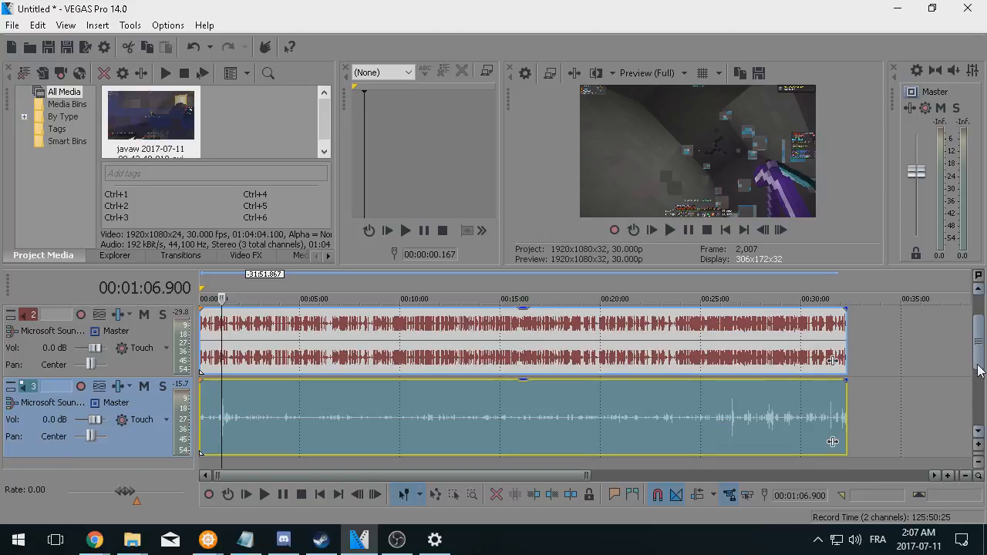
click(381, 335)
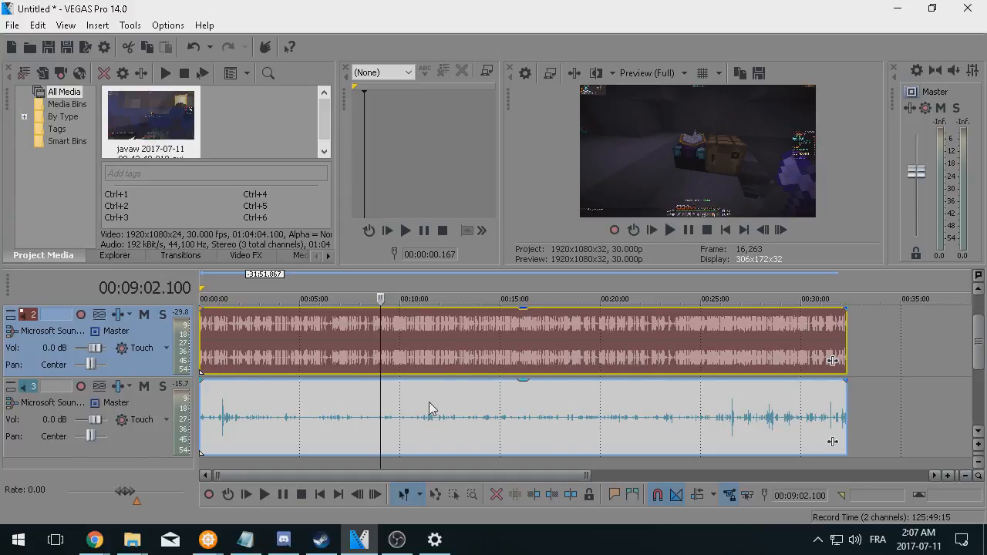
click(425, 332)
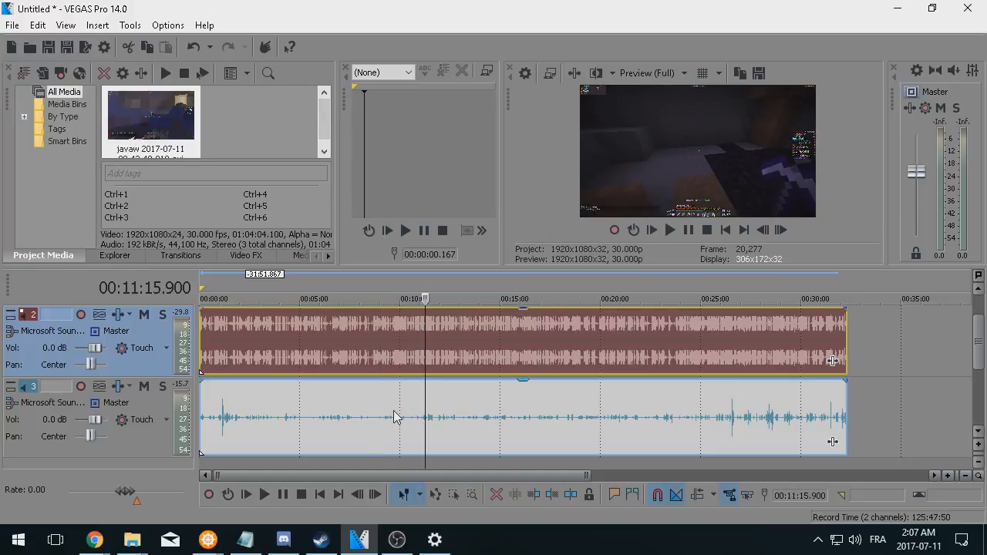
click(263, 495)
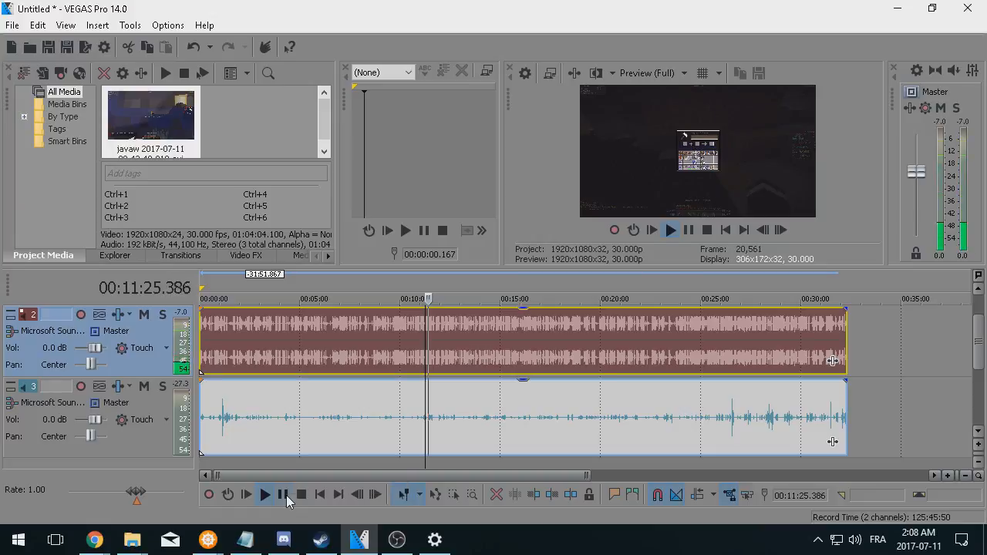
click(286, 495)
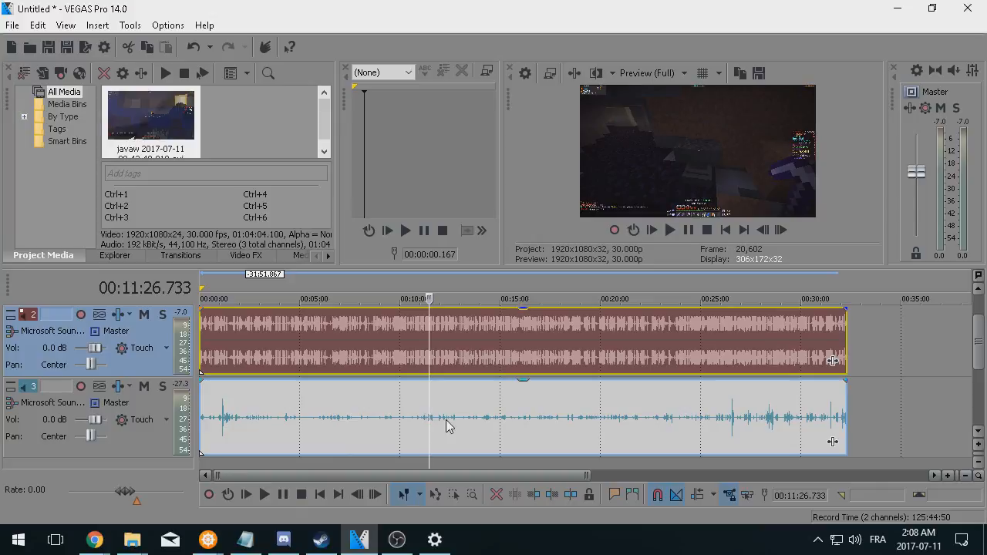
click(321, 495)
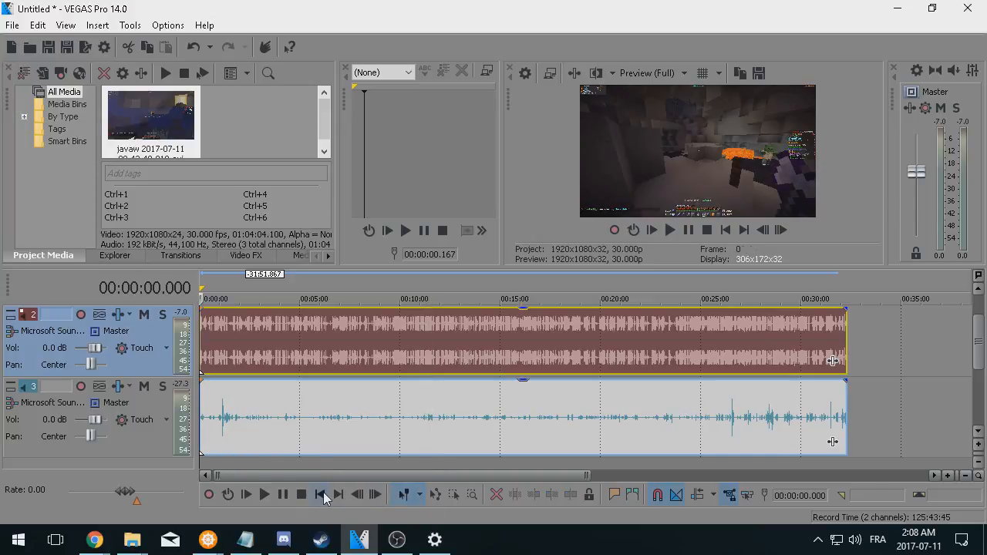
Normalize the audio event on track 3.
click(300, 417)
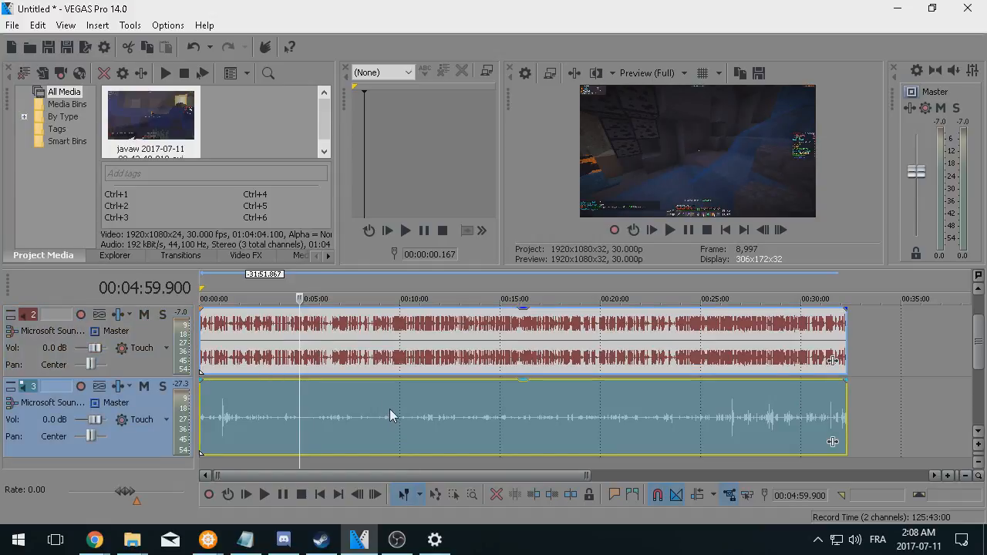
right_click(330, 395)
mouse_move(407, 378)
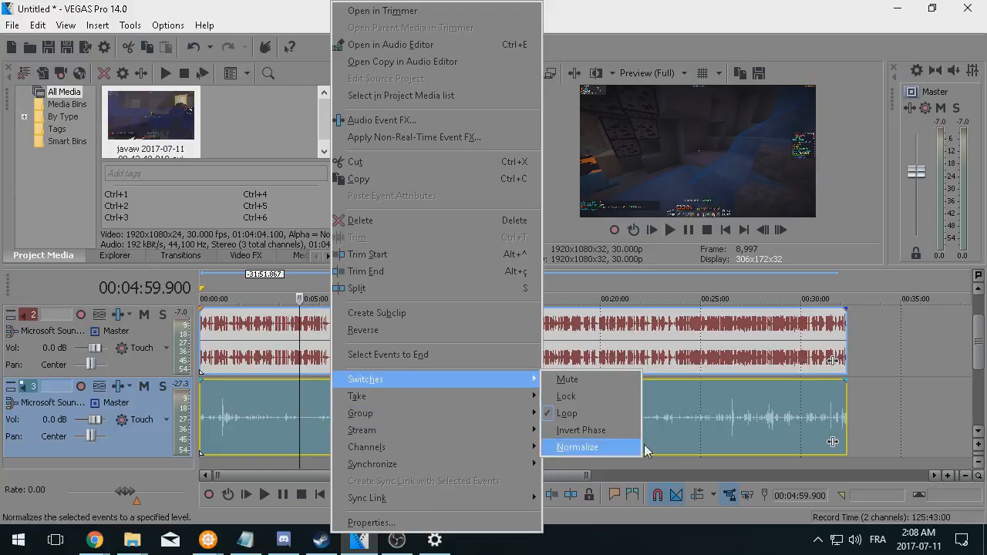
click(573, 447)
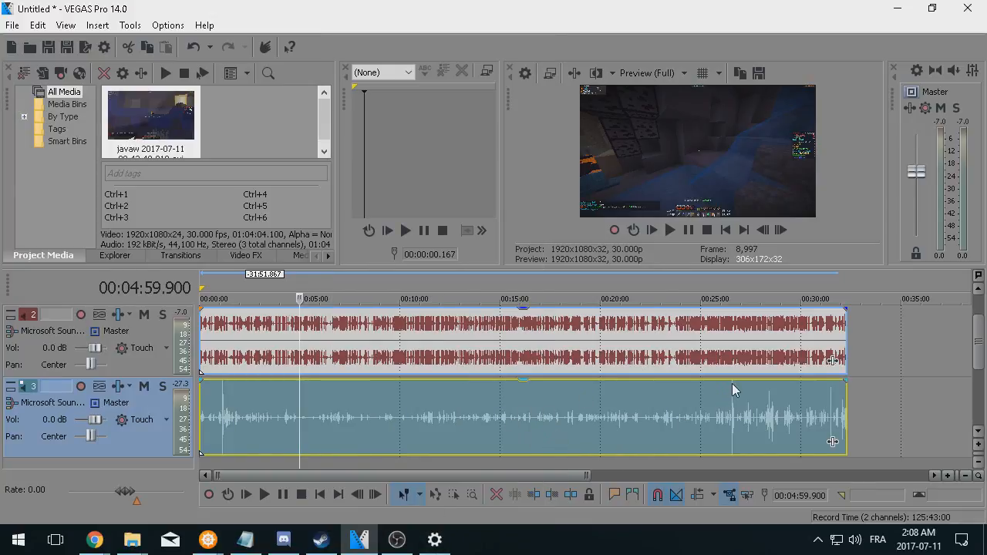
Examine the loud peak on track 3 just after 00:01:10 and play back that passage.
click(223, 389)
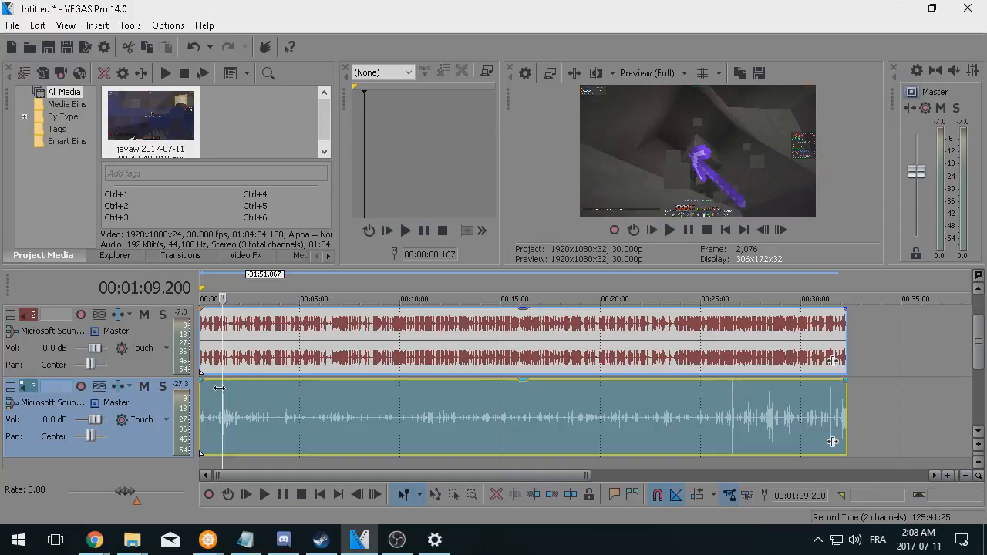
click(949, 476)
click(949, 475)
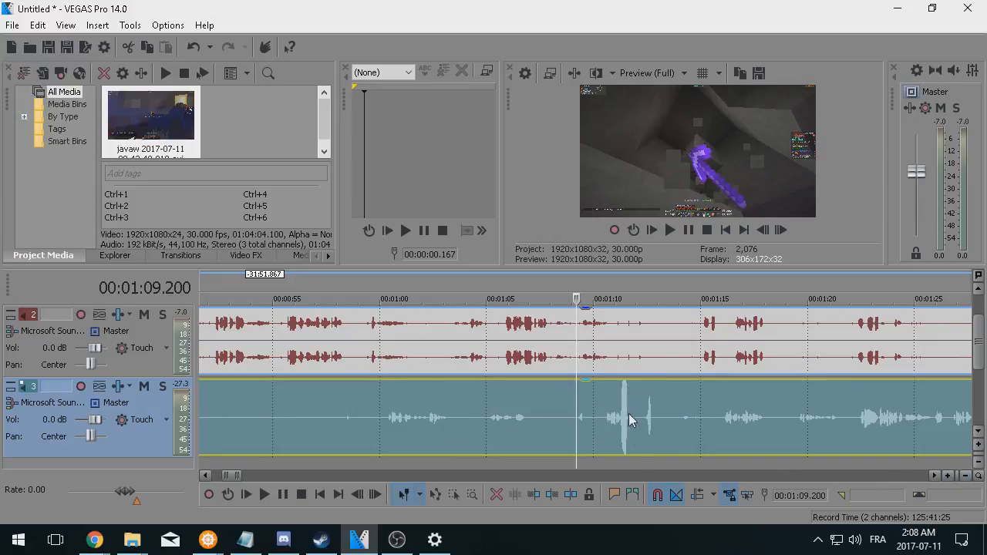
click(607, 451)
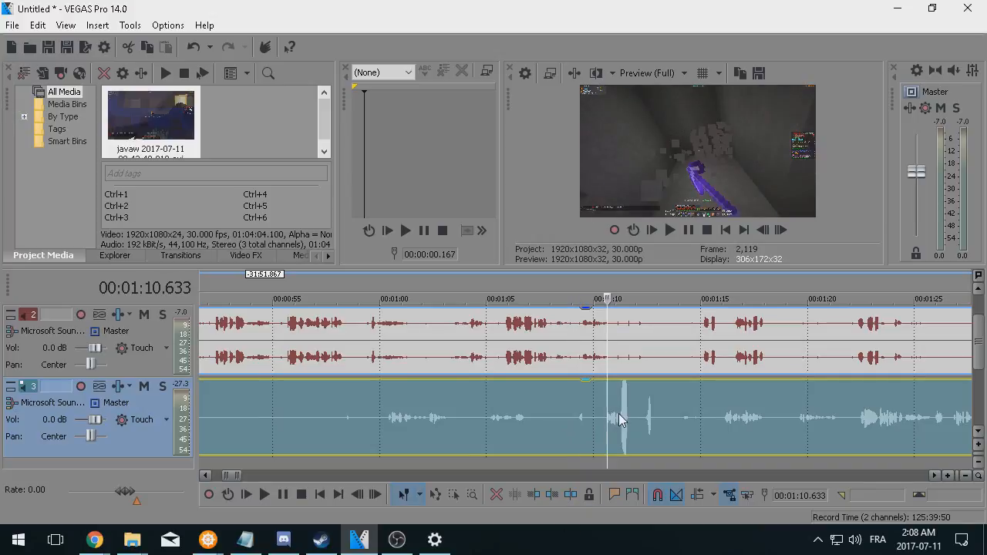
click(265, 495)
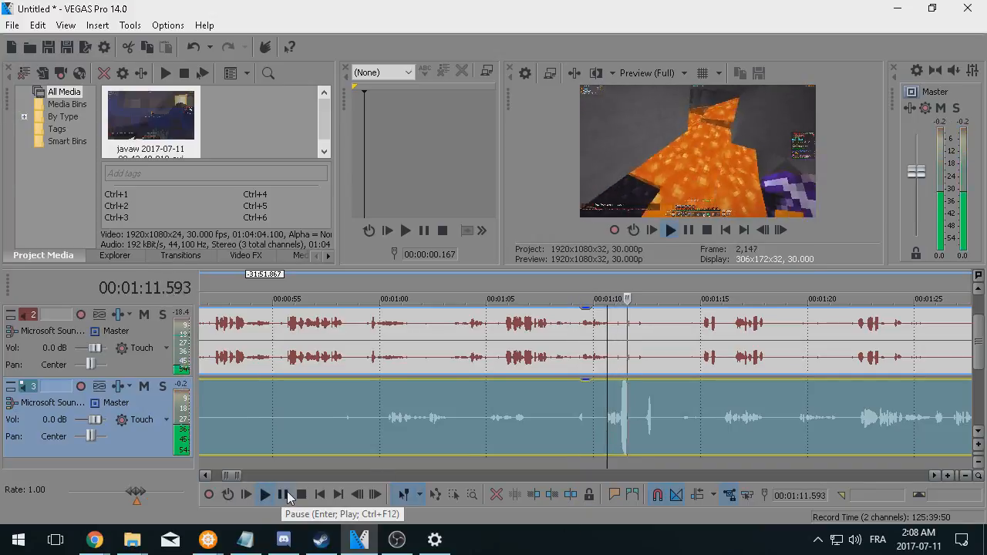
click(285, 494)
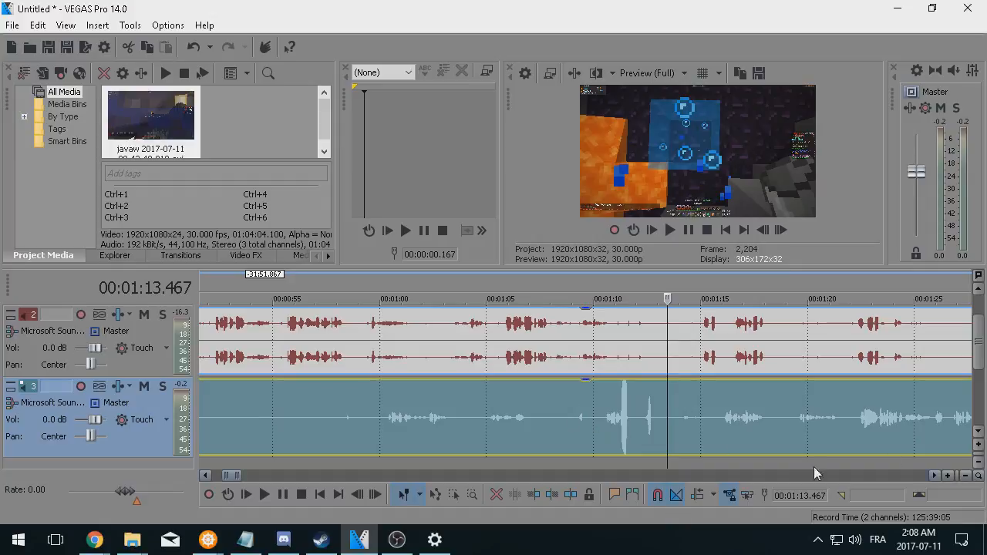
Play back the quieter passage on track 3 from about 00:01:00 for comparison with the loud peak.
click(387, 417)
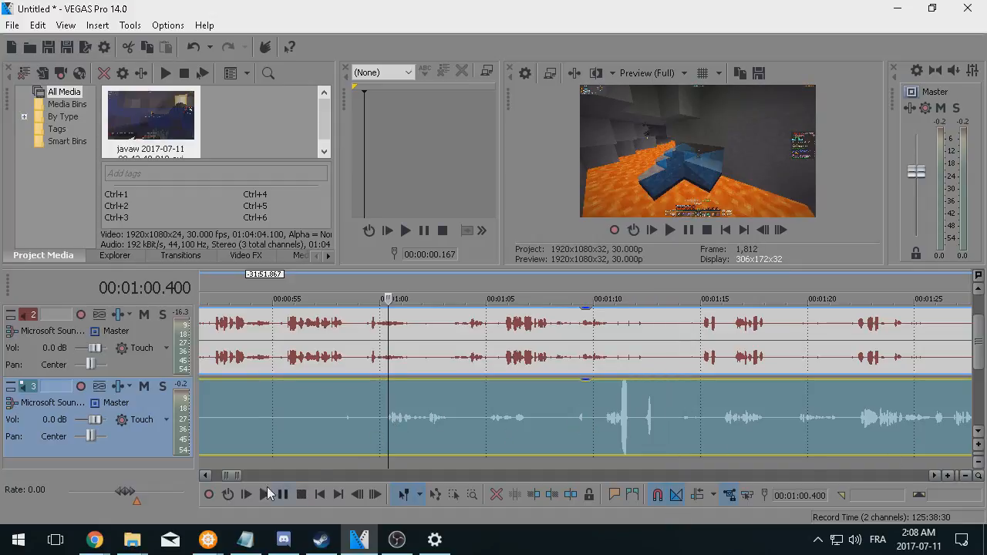
click(264, 496)
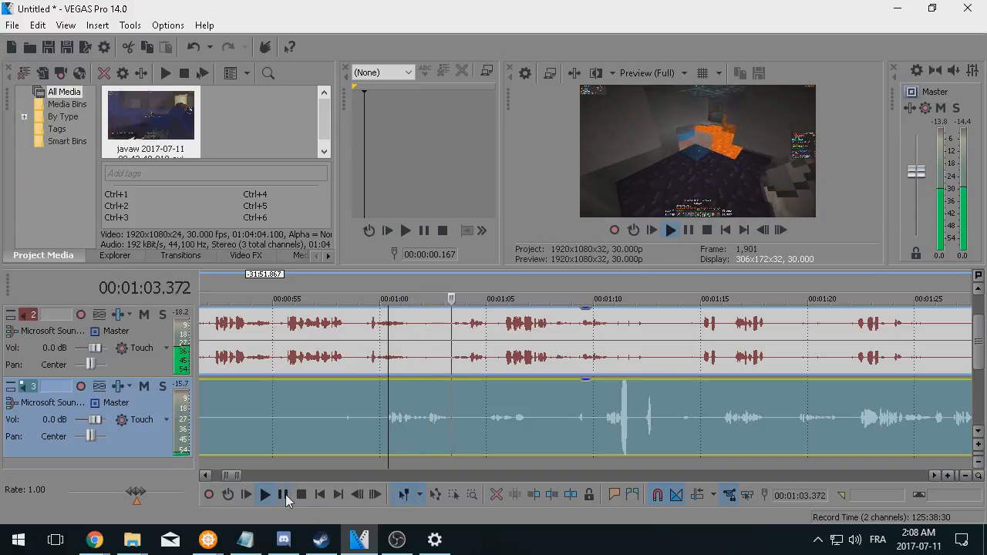
click(285, 494)
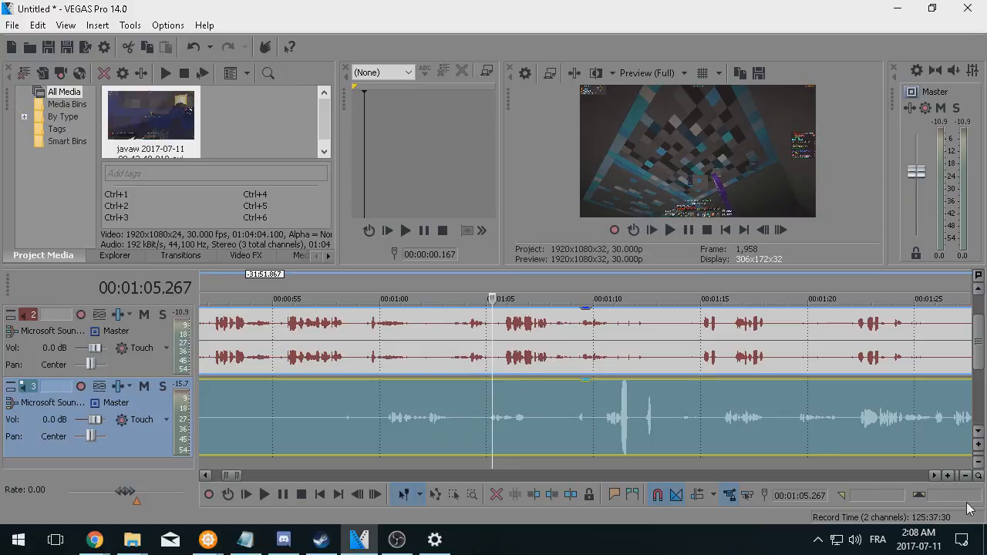
Enable the Track Compressor in the audio effects chain of track 3 and close the effects window.
click(966, 476)
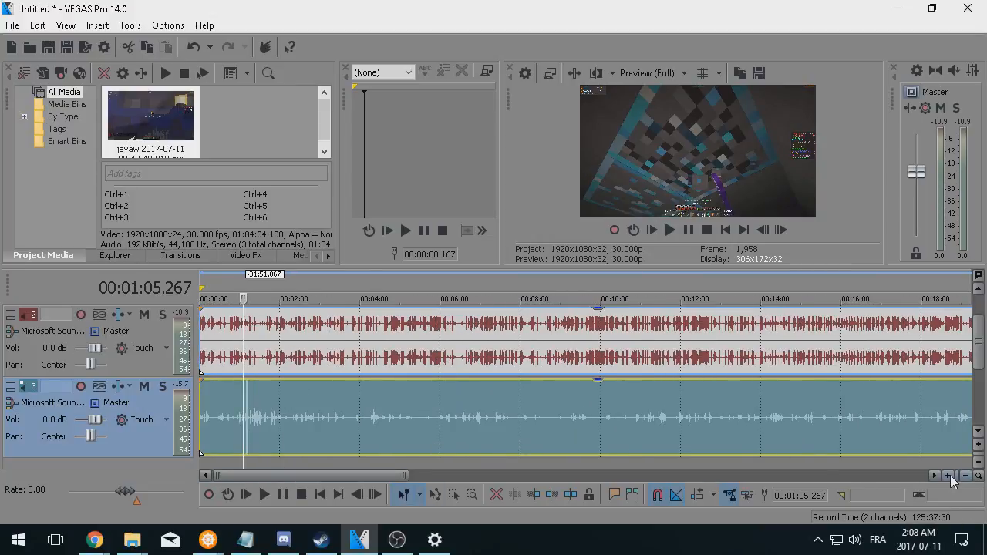
click(948, 476)
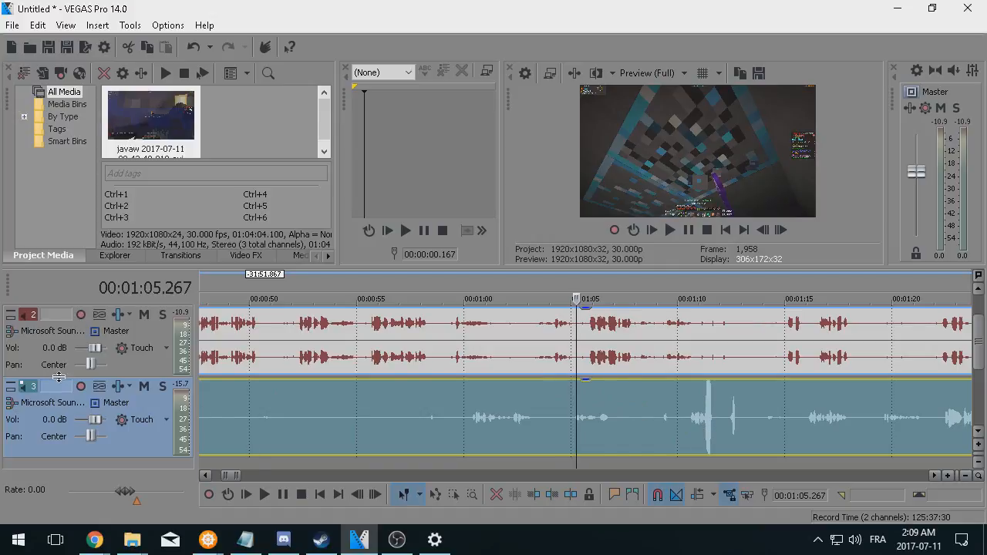
click(99, 385)
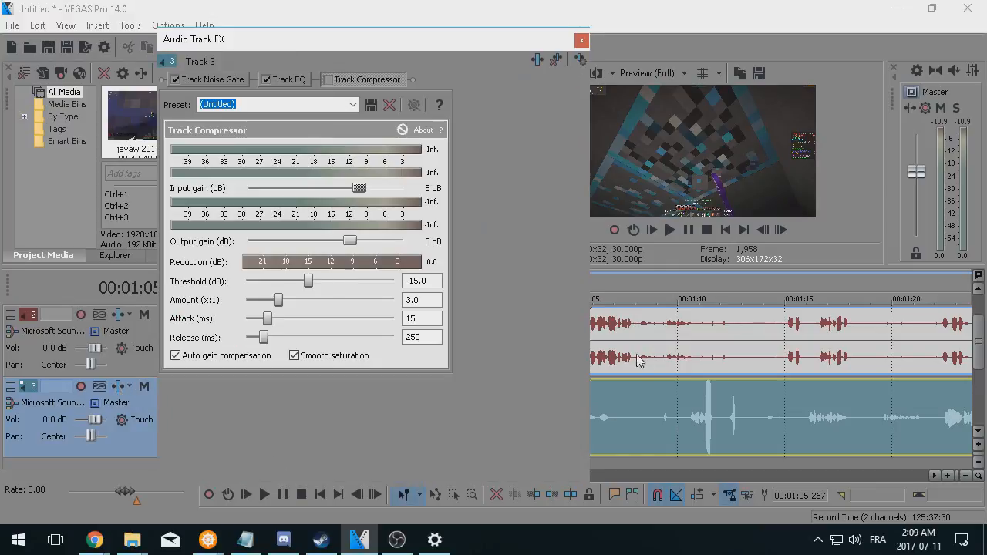
drag(431, 40, 444, 63)
drag(537, 62, 561, 54)
click(369, 89)
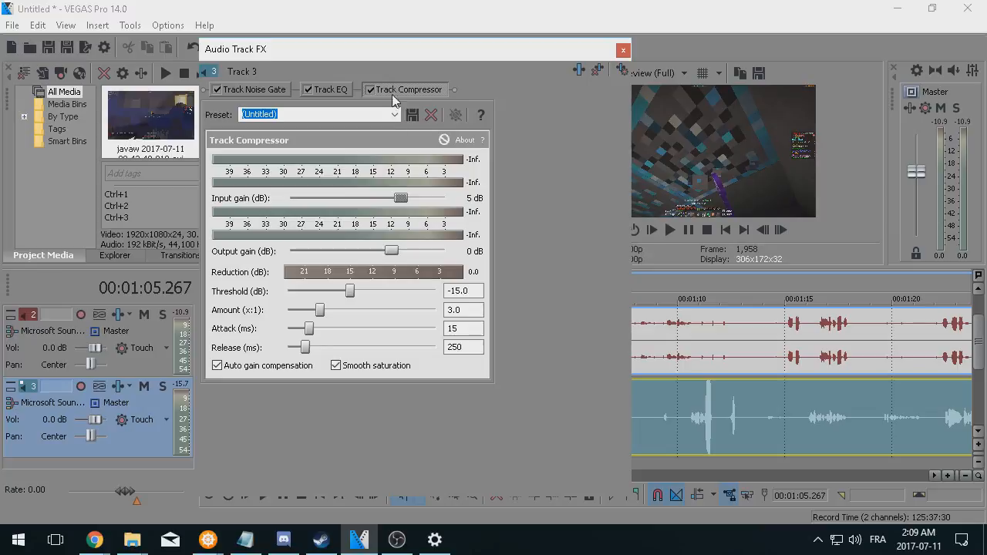
click(622, 51)
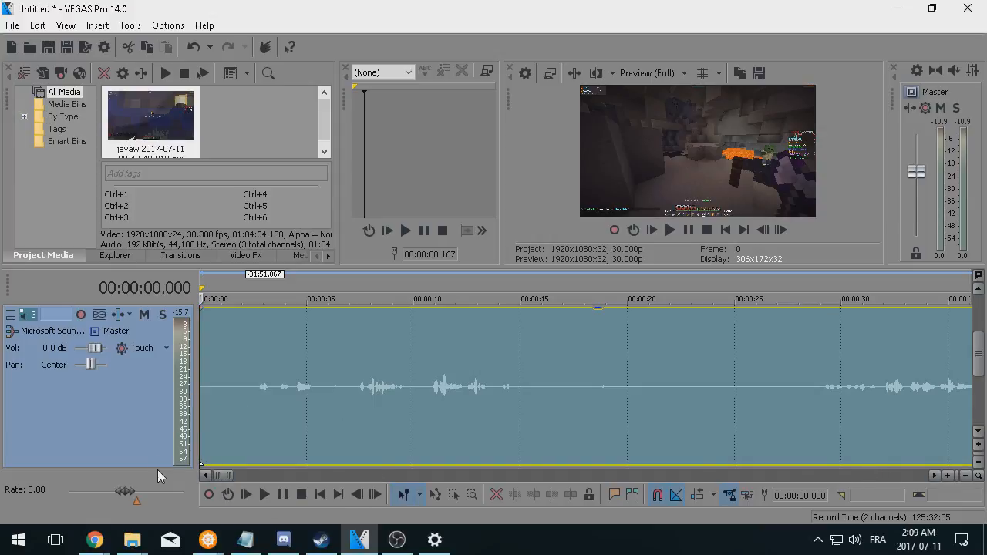
Reduce the height of audio track 3 so that it fits in the timeline together with track 2.
drag(157, 468, 177, 394)
scroll(977, 371, up, 3)
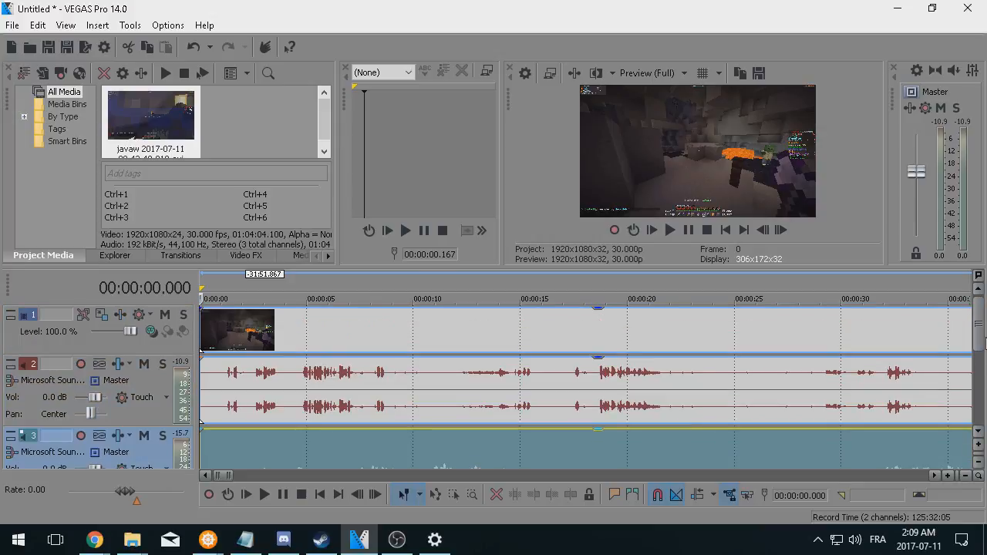
scroll(981, 386, down, 1)
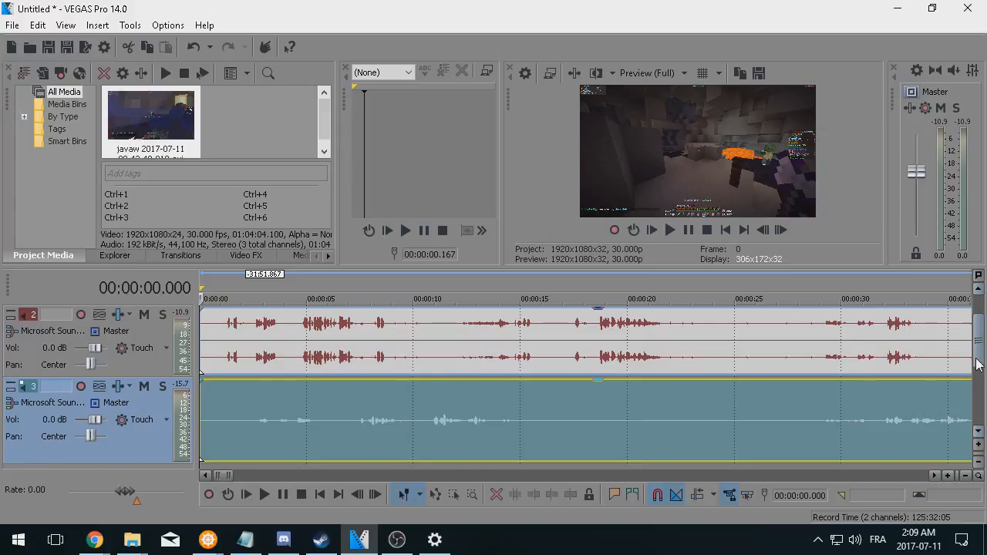
Apply the [Sys] Soft Limiter preset to the Track Compressor of audio track 3.
click(98, 385)
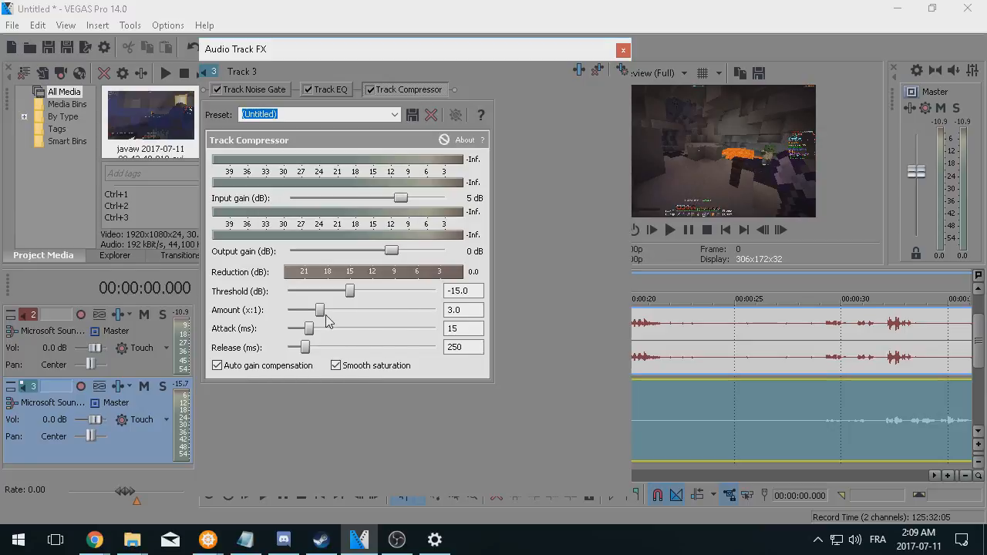
click(393, 114)
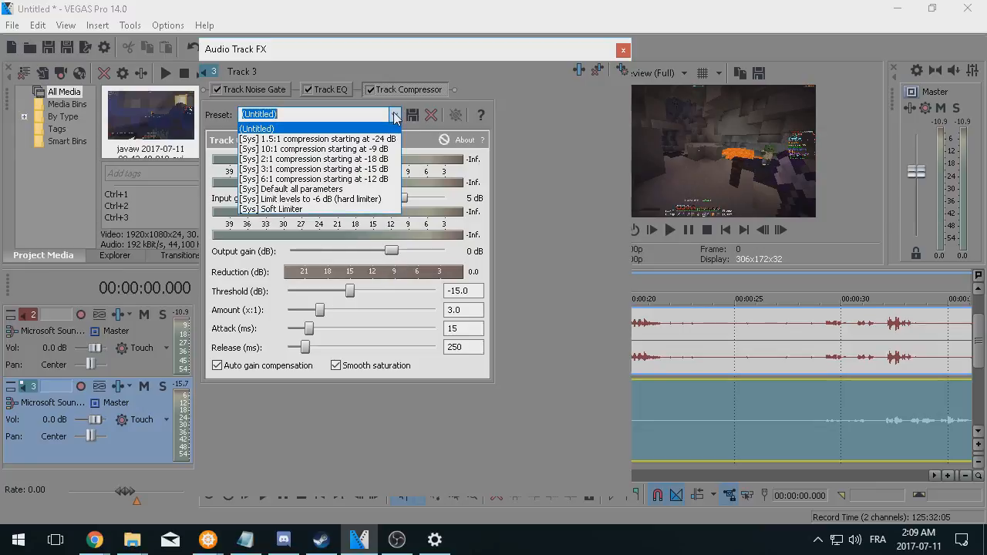
click(284, 213)
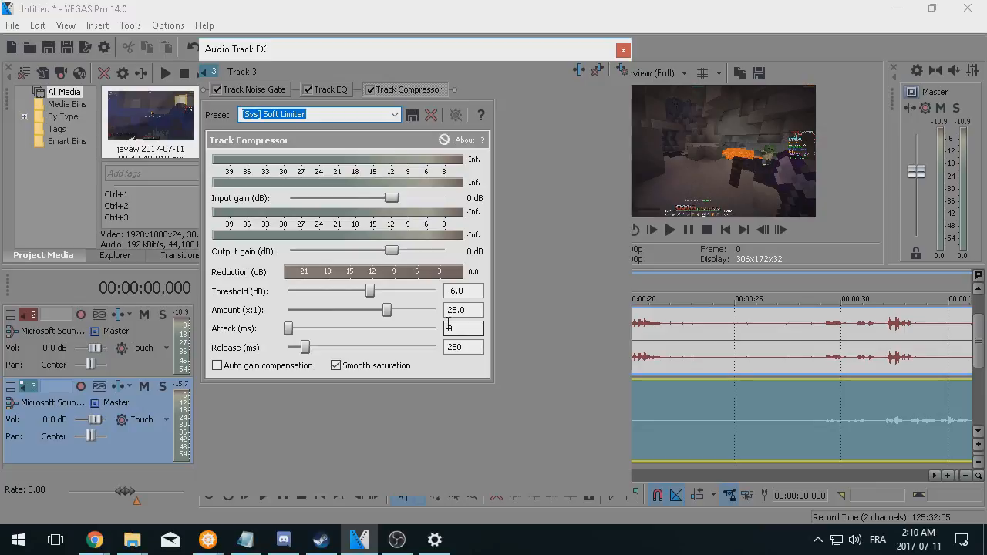
Set the Track Compressor threshold of audio track 3 to -30.6 dB, leaving the amount at 25.0, and close the effects window.
drag(371, 298, 326, 302)
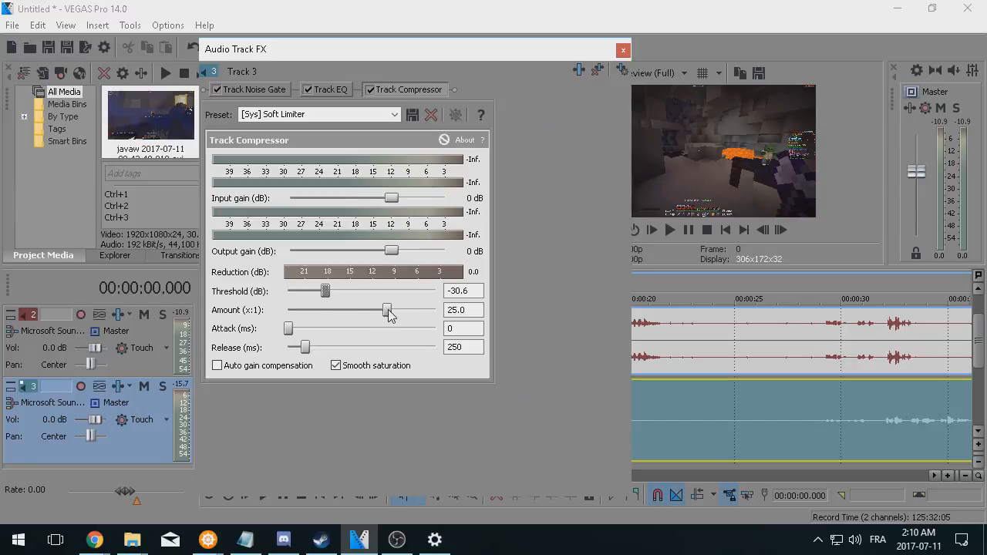
mouse_move(387, 313)
mouse_down()
mouse_move(304, 325)
mouse_move(391, 315)
mouse_up()
click(465, 312)
text(0)
click(472, 331)
click(623, 50)
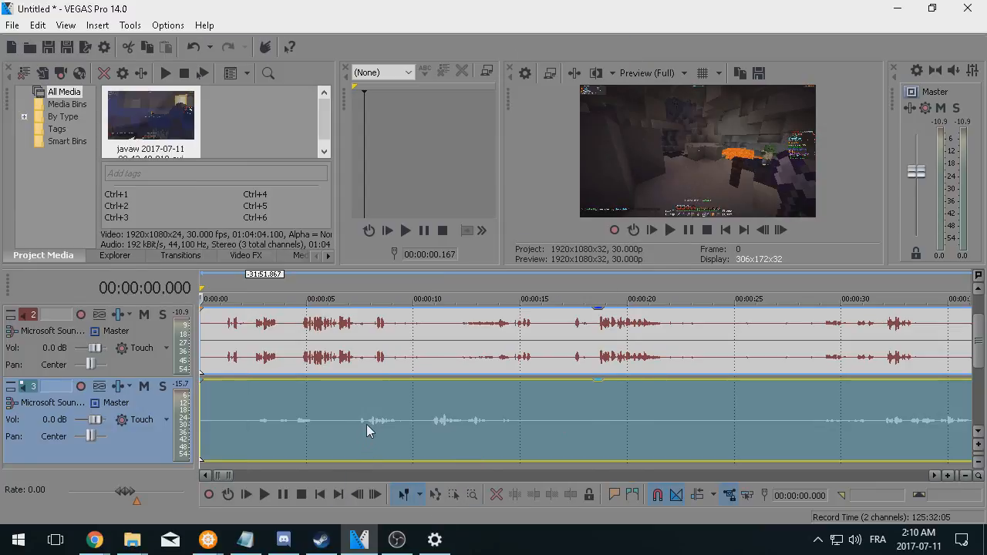
Play back the project from about 00:00:08 to check the level of track 3 with the lowered compressor threshold.
click(373, 421)
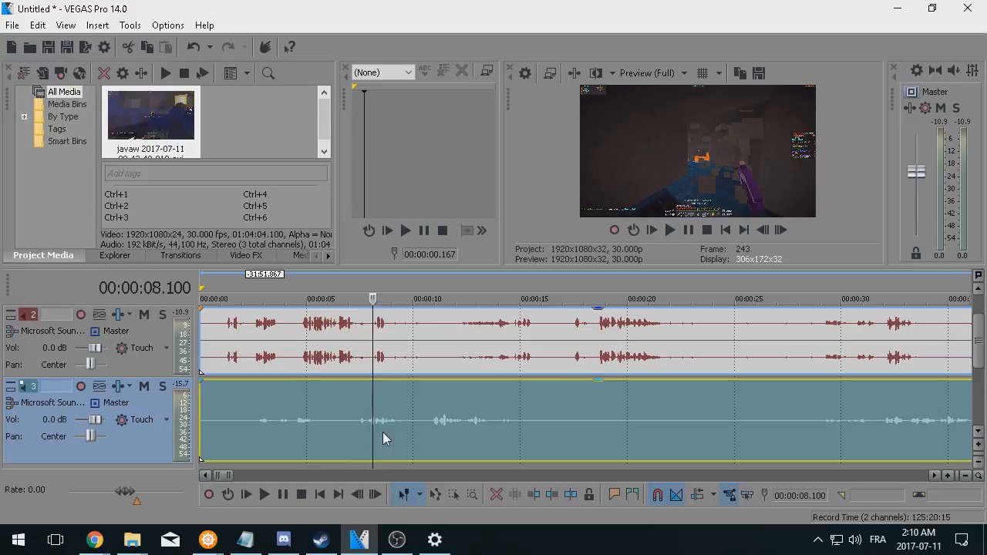
click(266, 495)
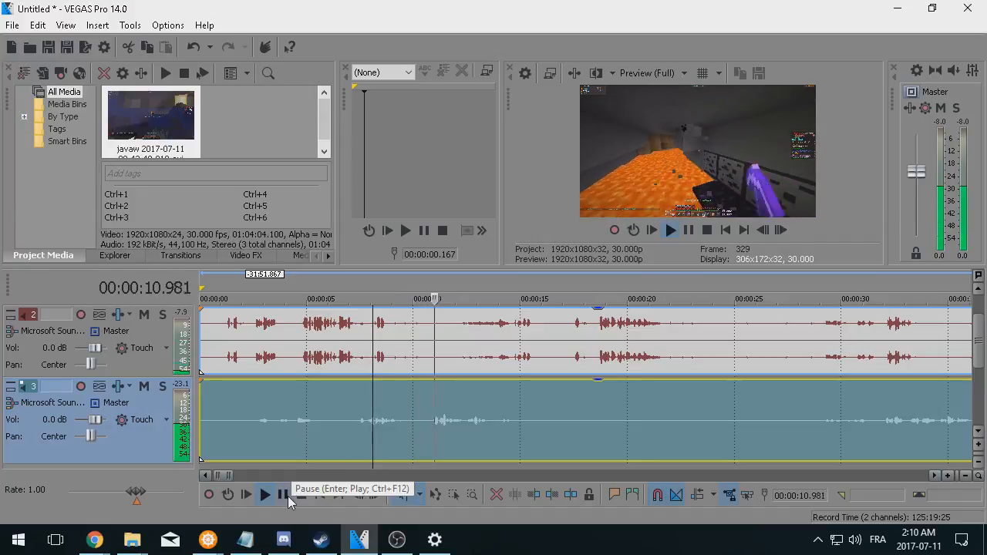
click(283, 495)
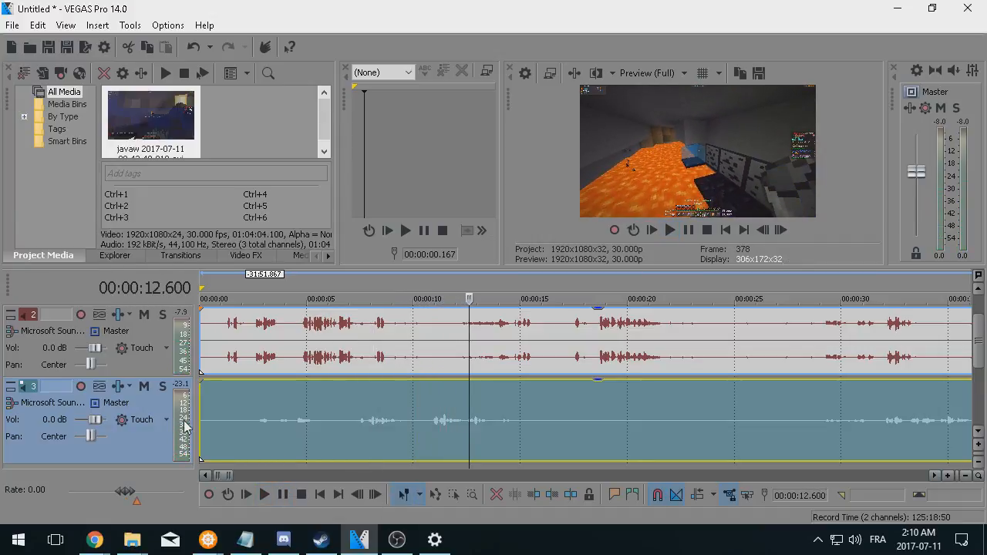
Review the Track Compressor's auto gain compensation option on track 3 and replay the passage from about 00:00:08.
click(118, 386)
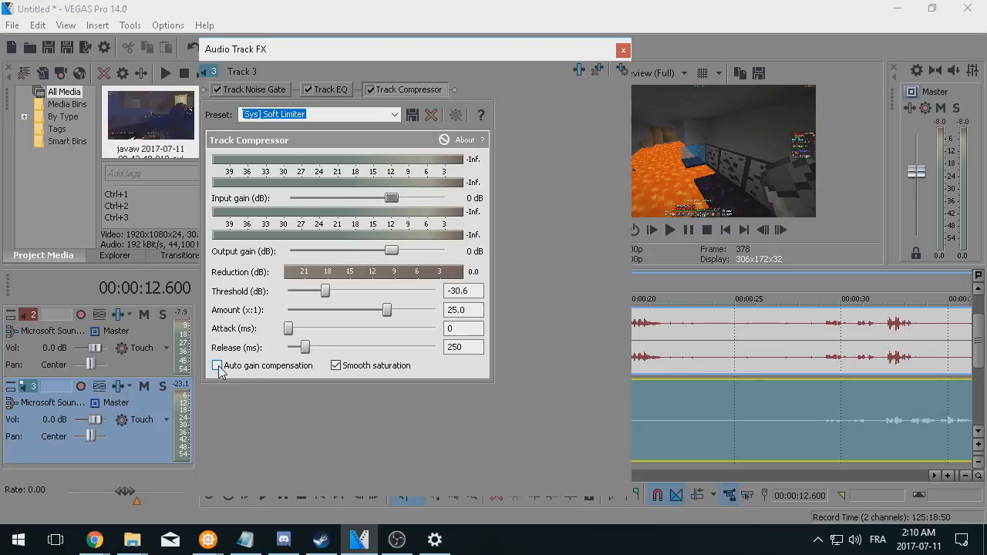
click(249, 368)
click(622, 48)
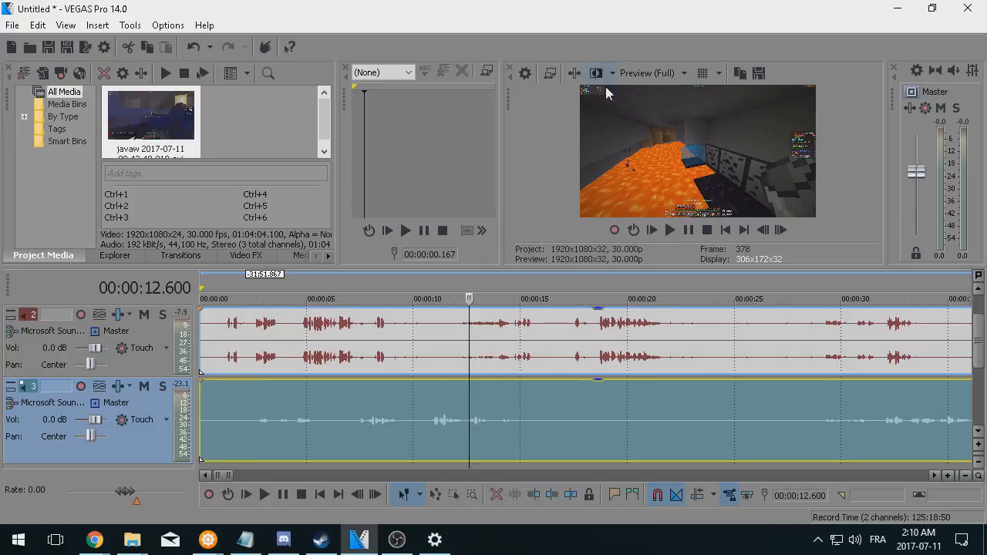
click(368, 419)
click(265, 494)
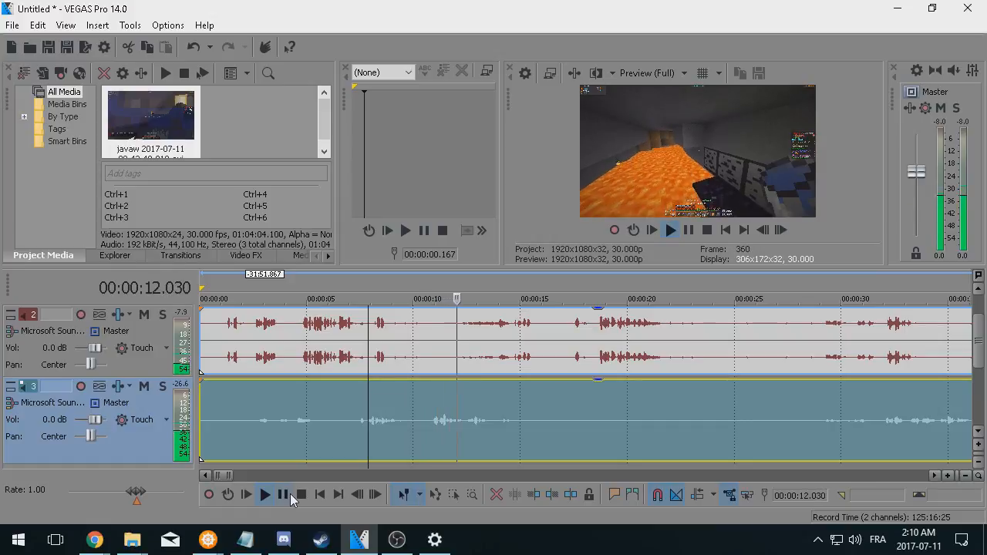
click(282, 495)
click(438, 427)
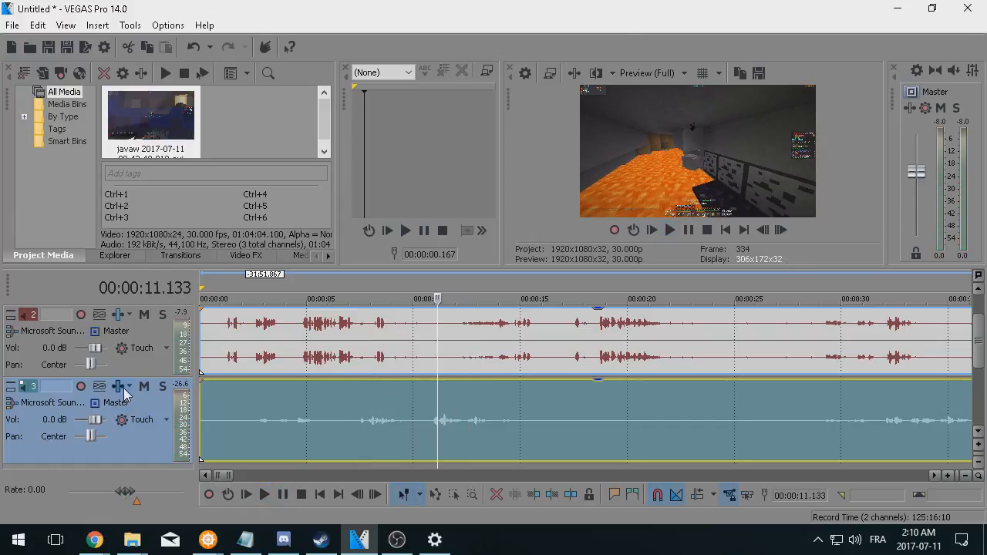
Add the Graphic Dynamics plug-in to the audio effects chain of track 3.
click(99, 385)
click(580, 73)
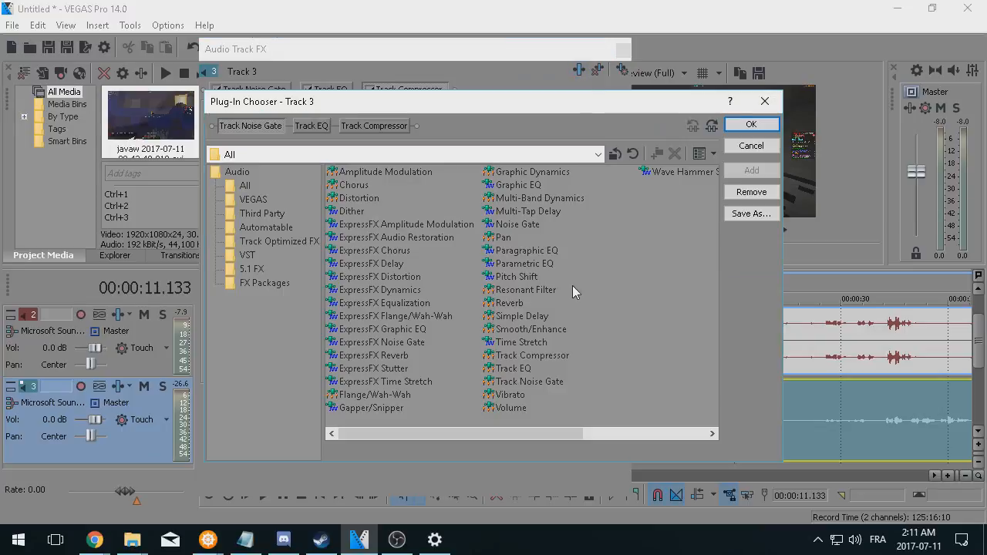
click(393, 333)
click(406, 291)
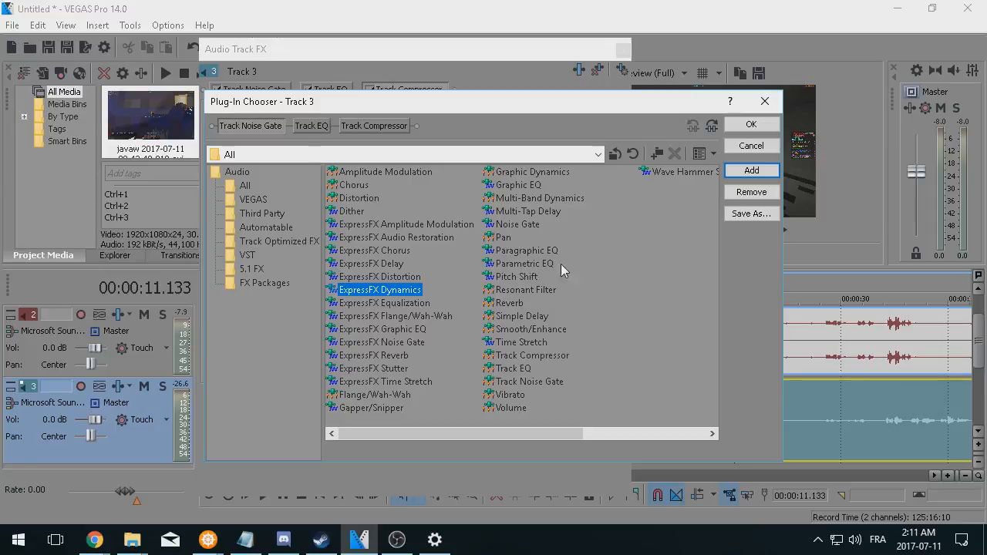
click(543, 172)
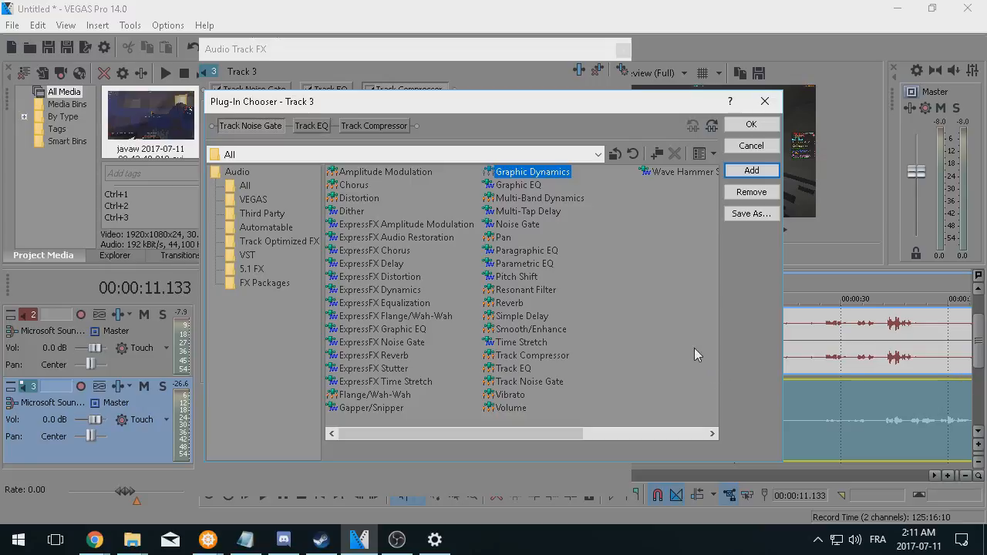
click(750, 171)
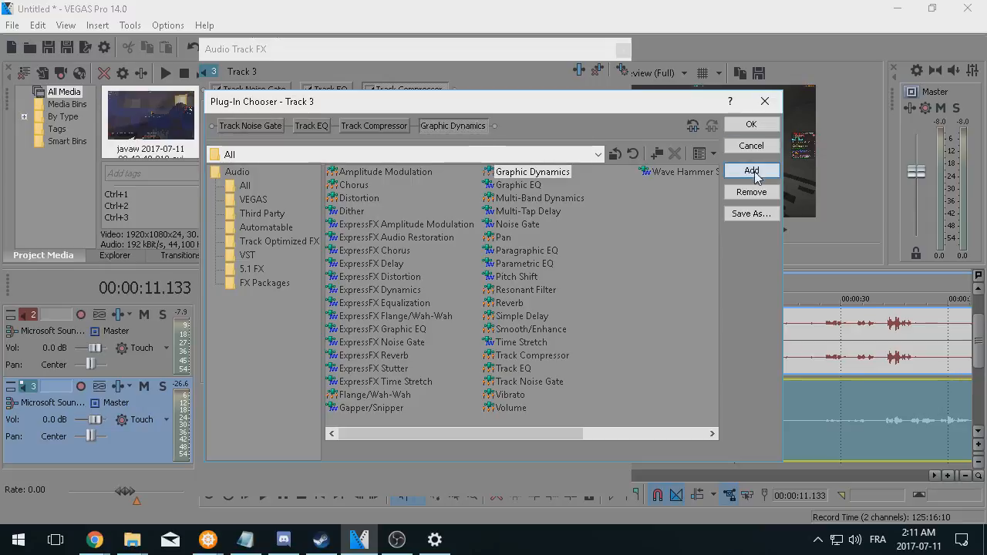
click(750, 124)
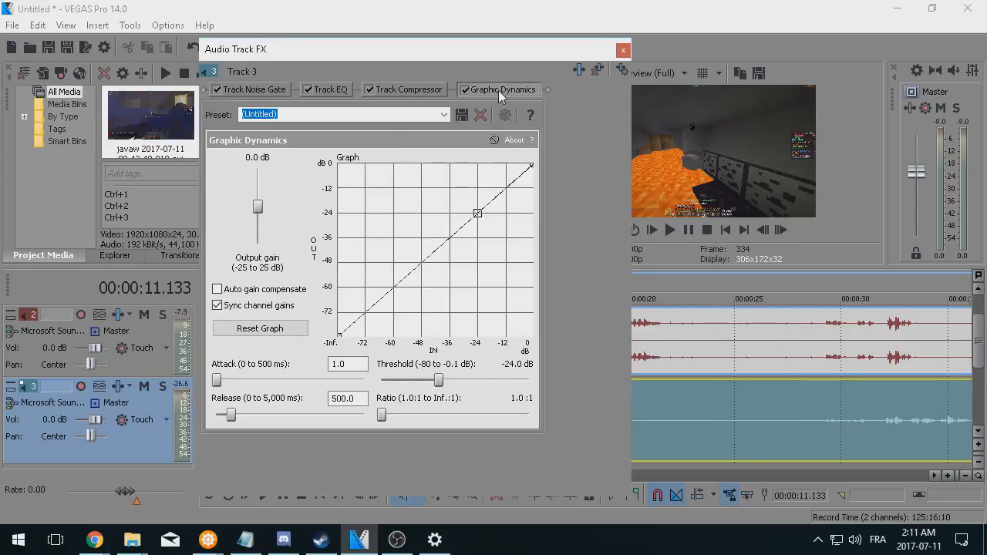
Apply the [Sys] Maximize volume (-12 dB limiter with gain compensation) preset to Graphic Dynamics and place it before the Track Compressor.
click(444, 114)
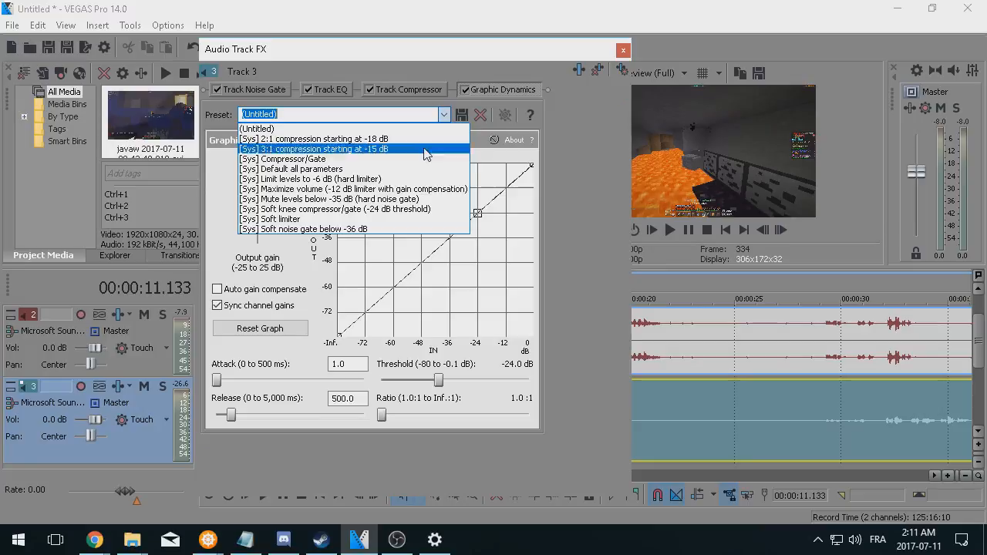
click(398, 189)
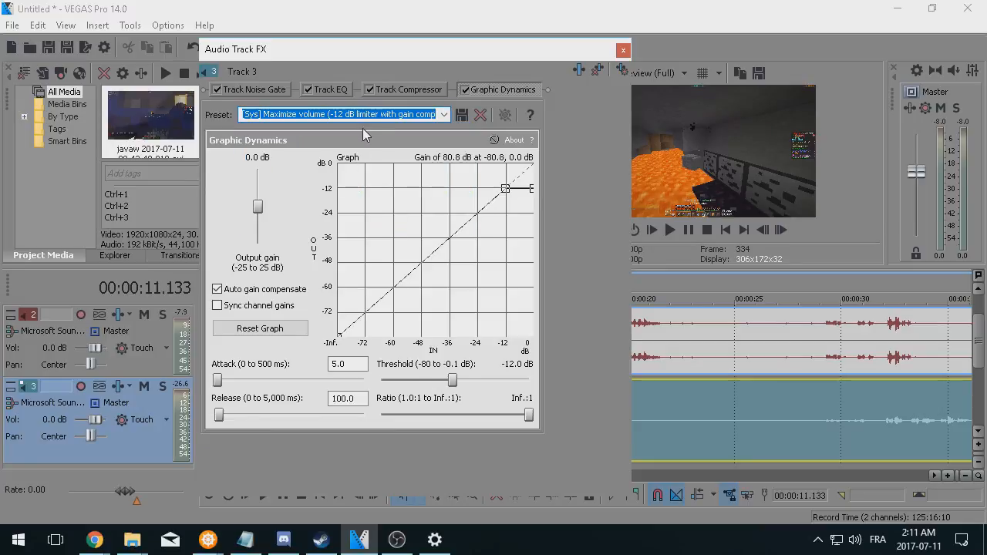
drag(503, 94, 416, 91)
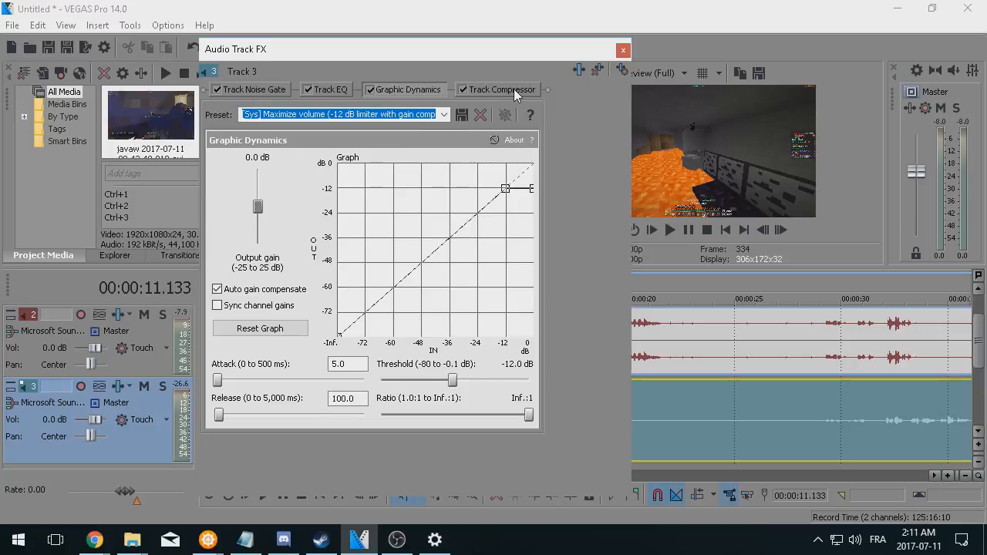
click(622, 50)
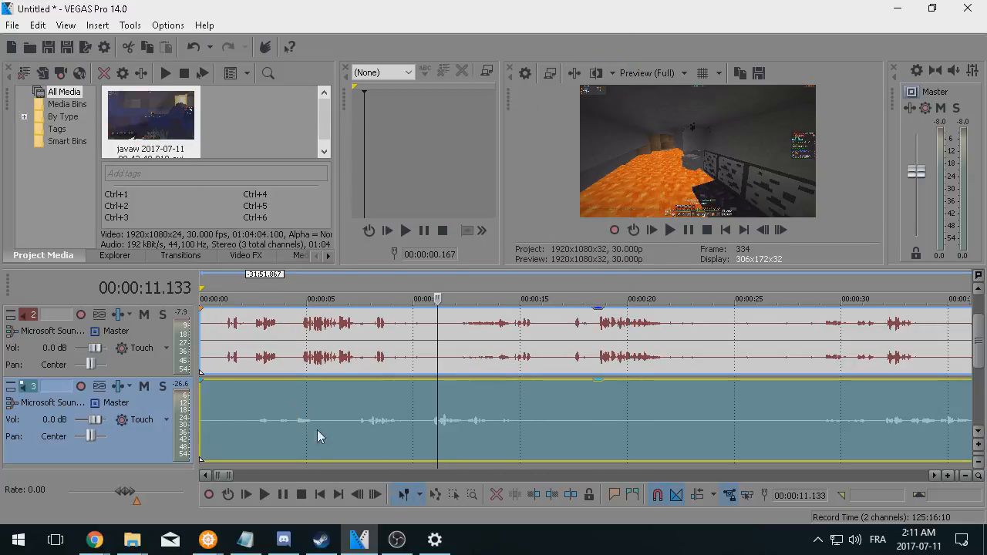
Play back the passage from about 00:00:08 to check track 3 with Graphic Dynamics ahead of the Track Compressor.
click(367, 426)
click(264, 494)
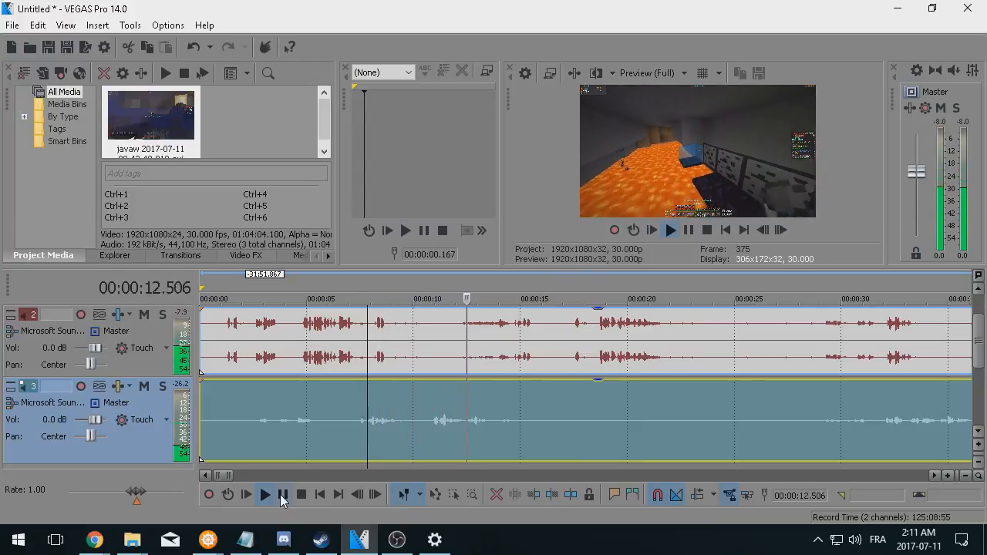
click(283, 495)
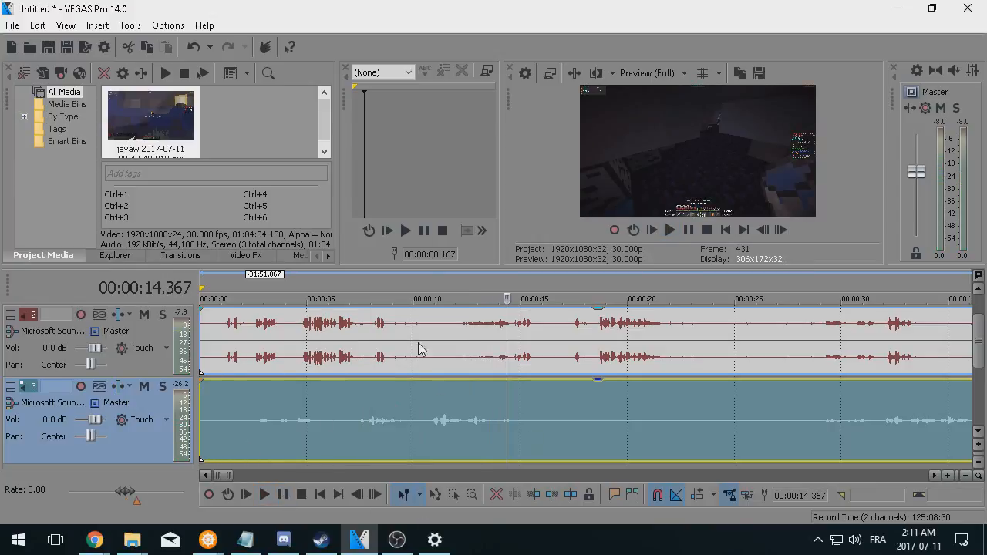
Disable the Track Compressor in the audio effects chain of track 3 and close the effects window.
click(119, 386)
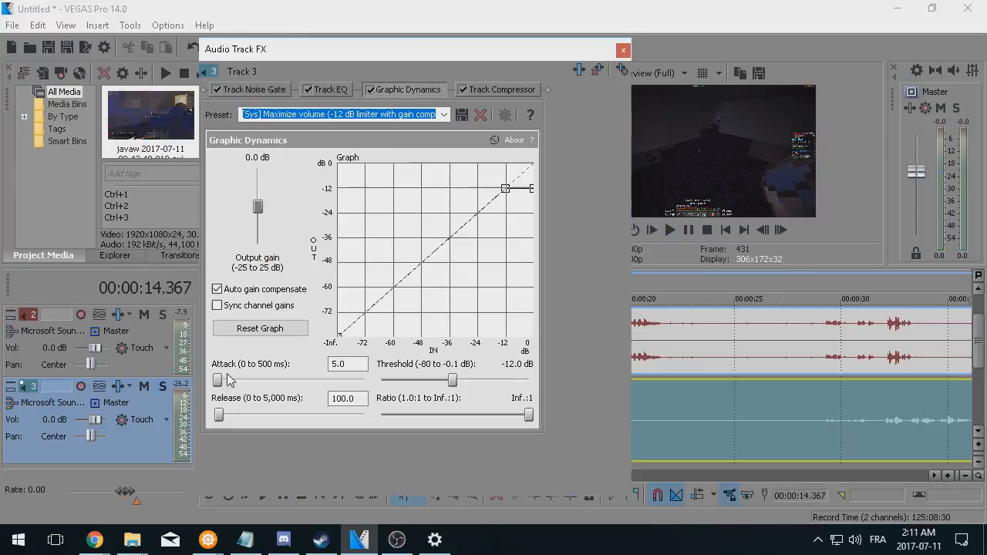
click(462, 90)
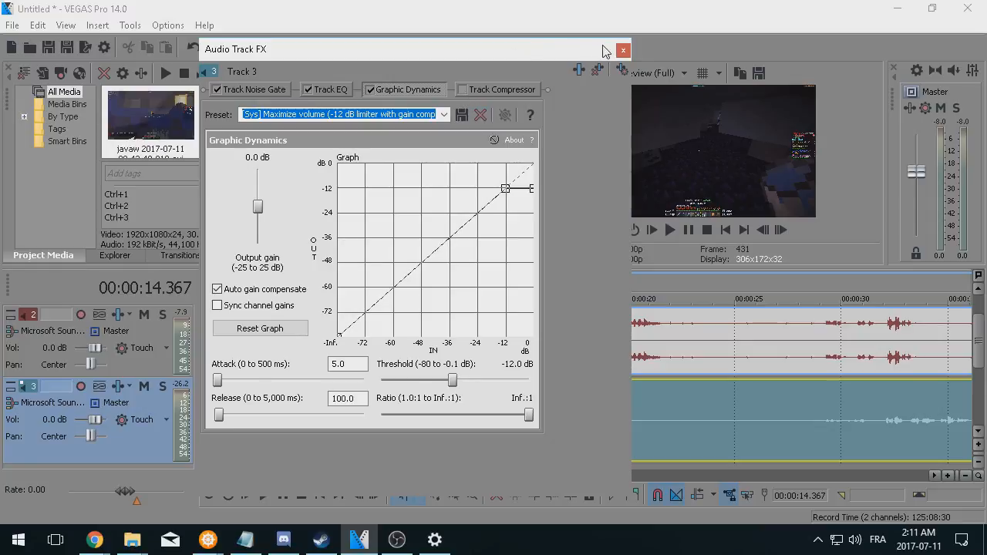
click(622, 51)
Play back the passage from about 00:00:11 to check track 3 without the Track Compressor.
click(432, 423)
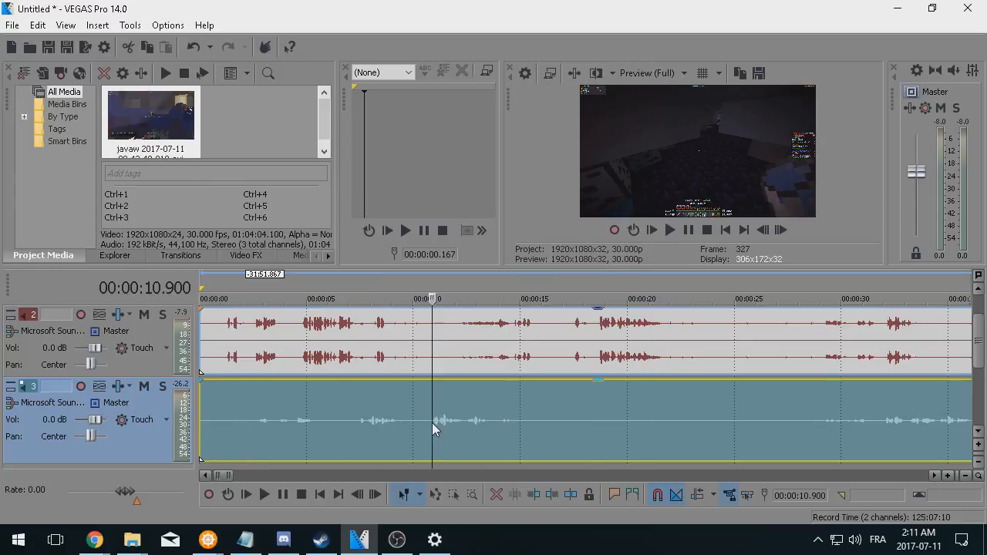
click(262, 495)
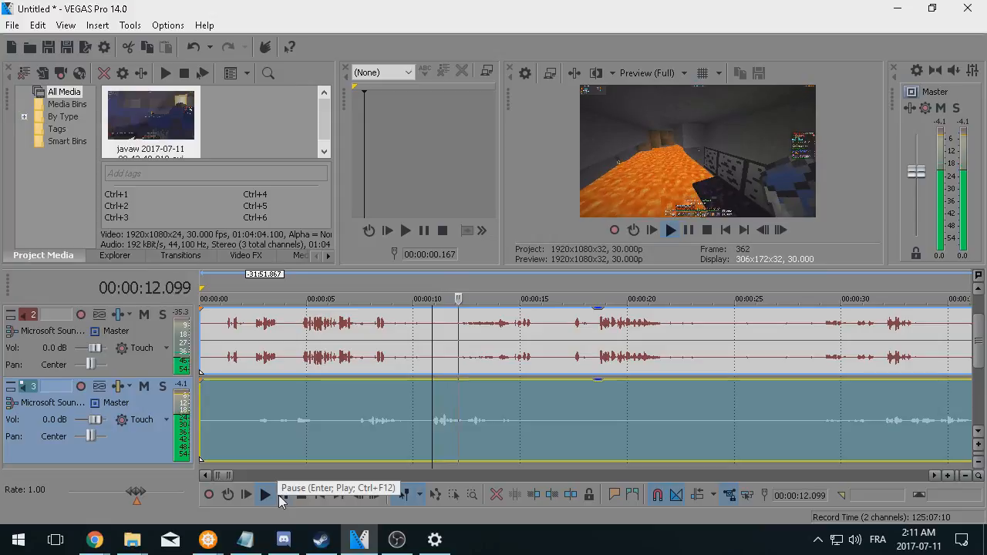
click(282, 495)
Add the ExpressFX Dynamics plug-in to the end of track 3's audio effects chain.
click(98, 386)
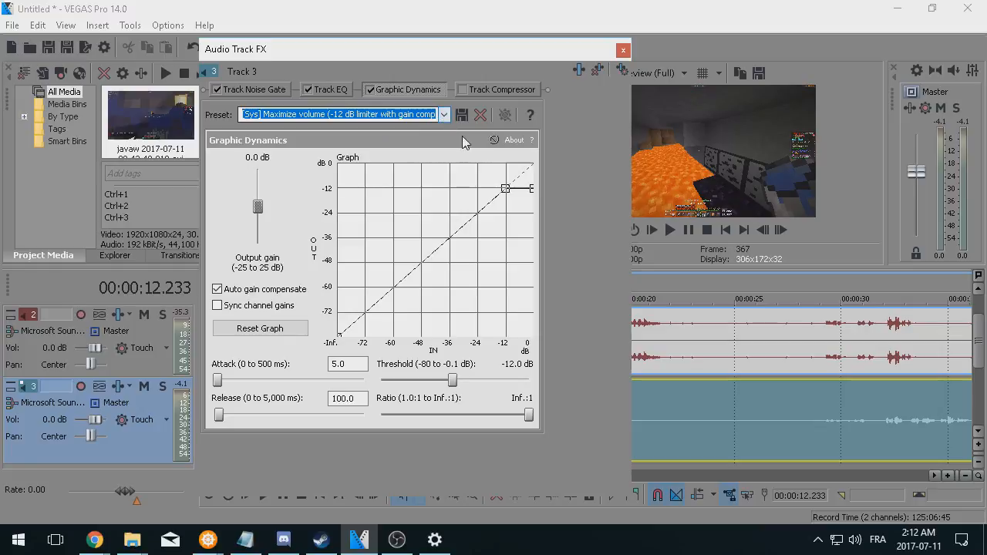
click(496, 90)
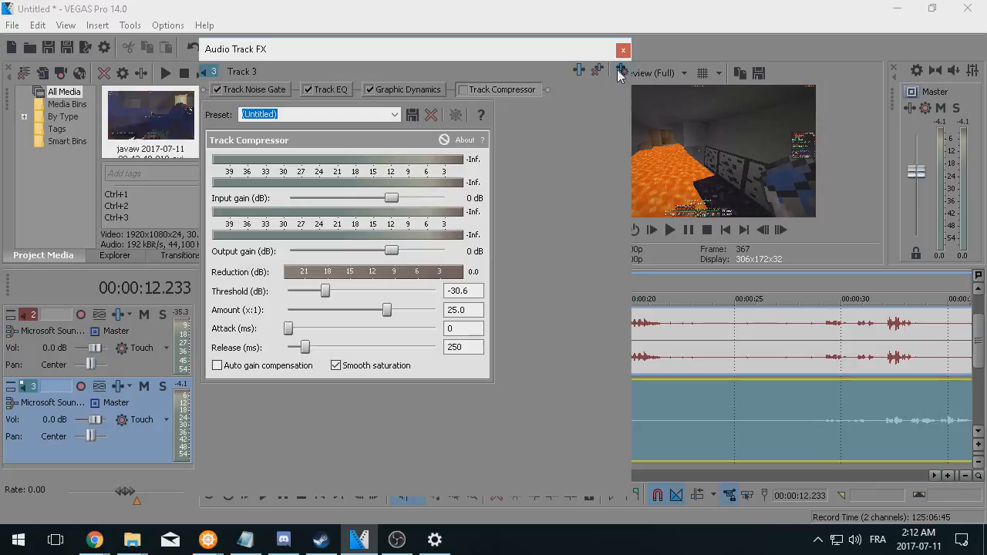
click(579, 71)
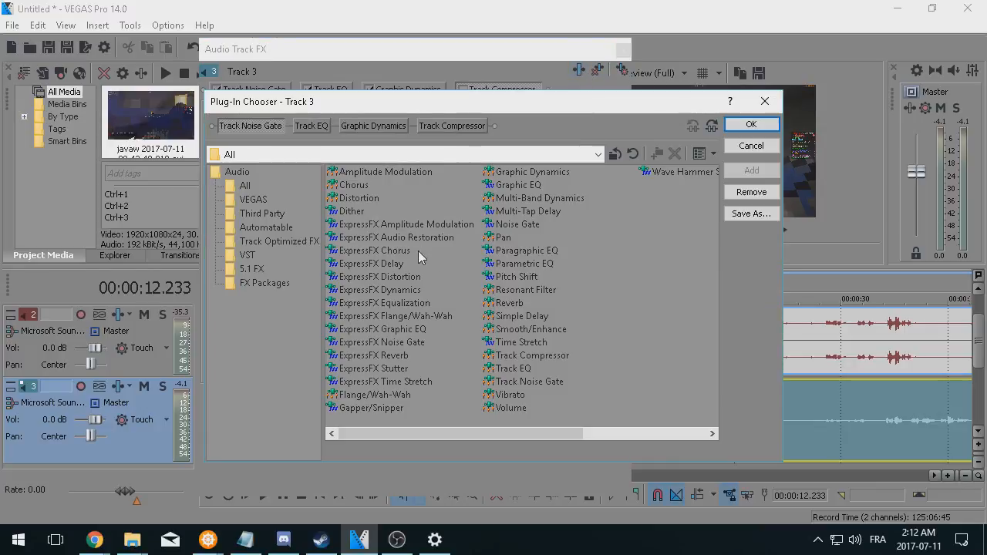
click(406, 329)
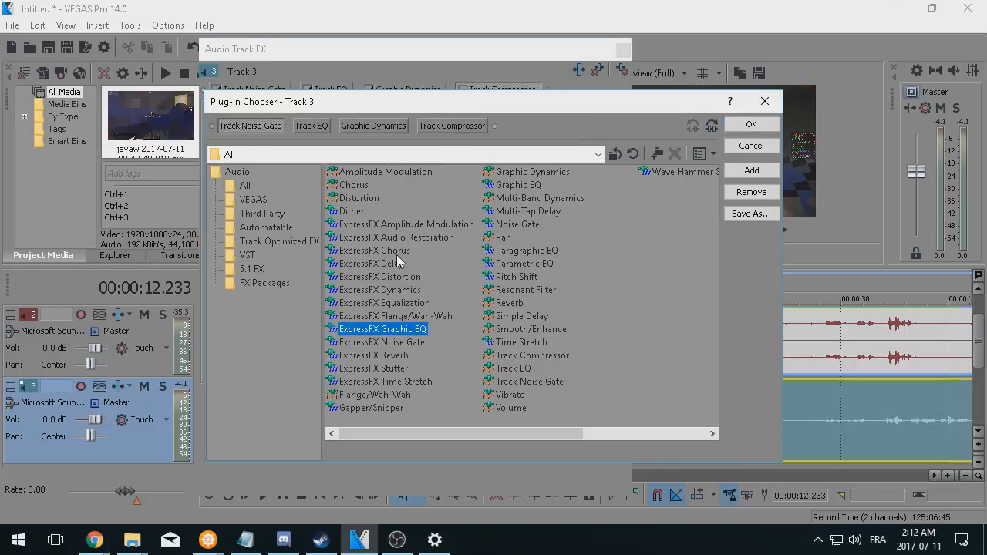
click(391, 291)
click(751, 170)
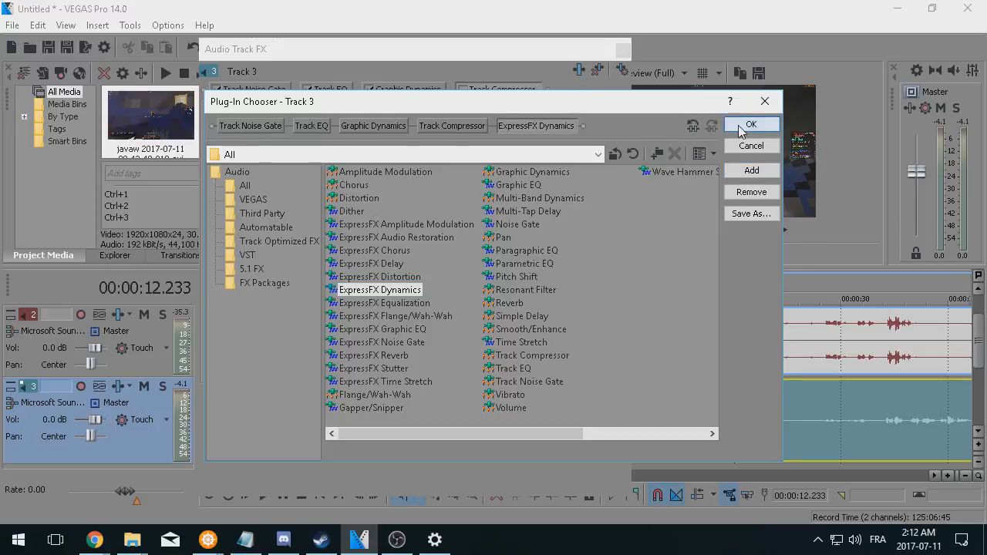
click(751, 124)
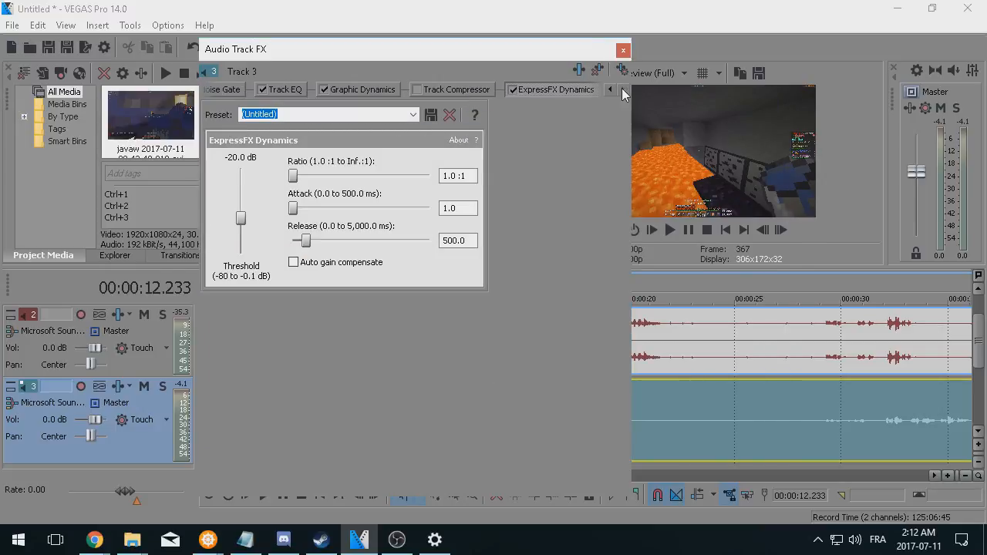
Apply the [Sys] Limit levels to -6 dB preset to ExpressFX Dynamics on track 3 and close the effects window.
drag(631, 91, 715, 93)
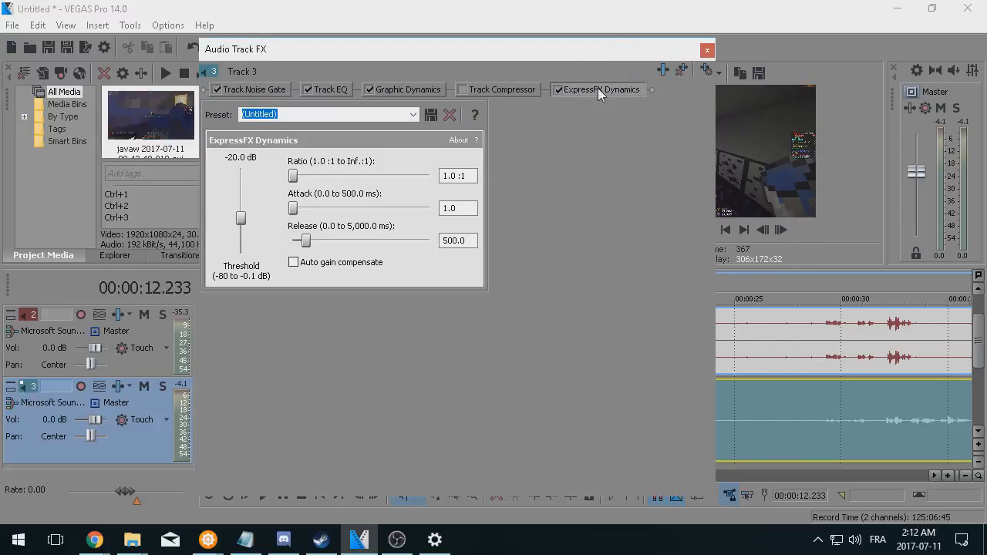
click(413, 115)
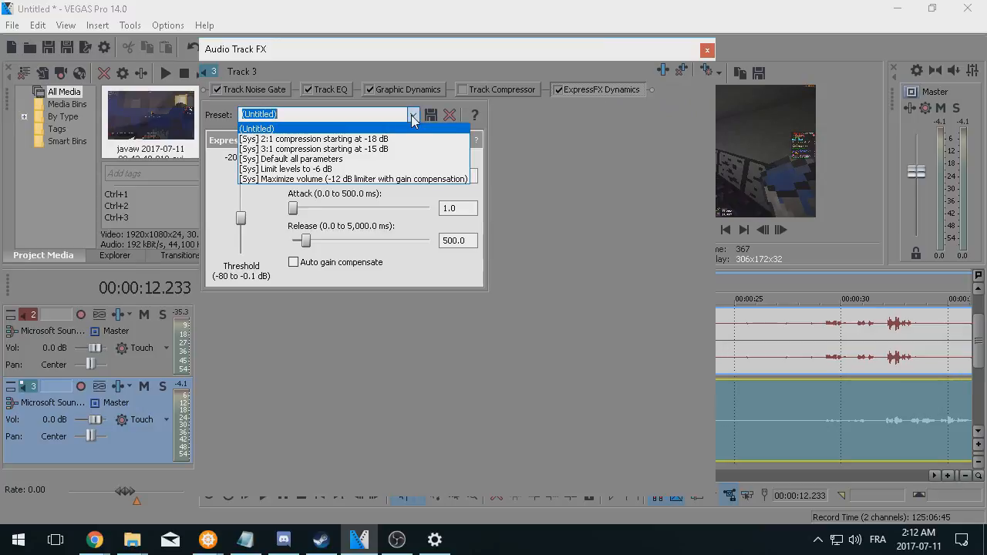
click(342, 169)
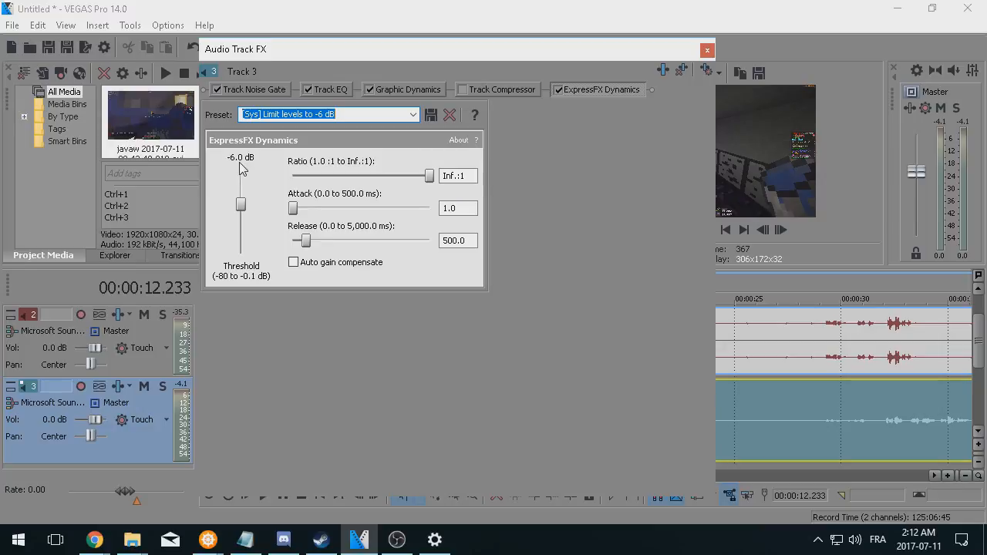
click(706, 51)
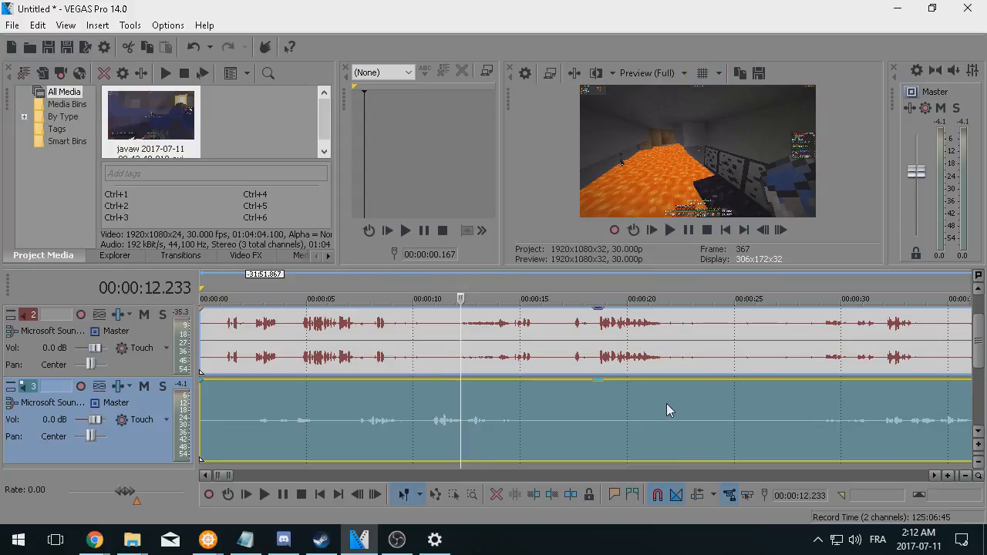
Play back the passage from about 00:00:11 to check the output level with the limiter on track 3.
click(437, 371)
click(266, 493)
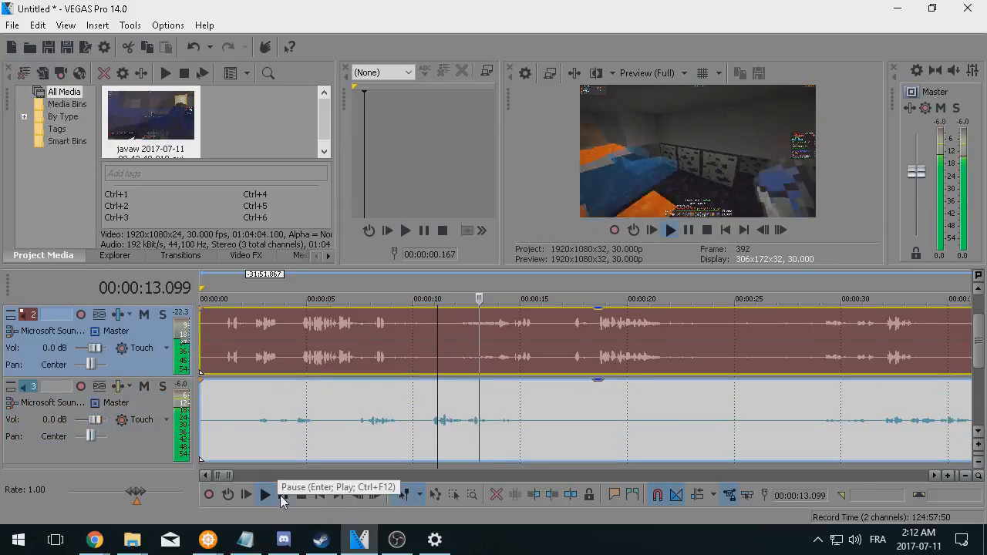
click(283, 495)
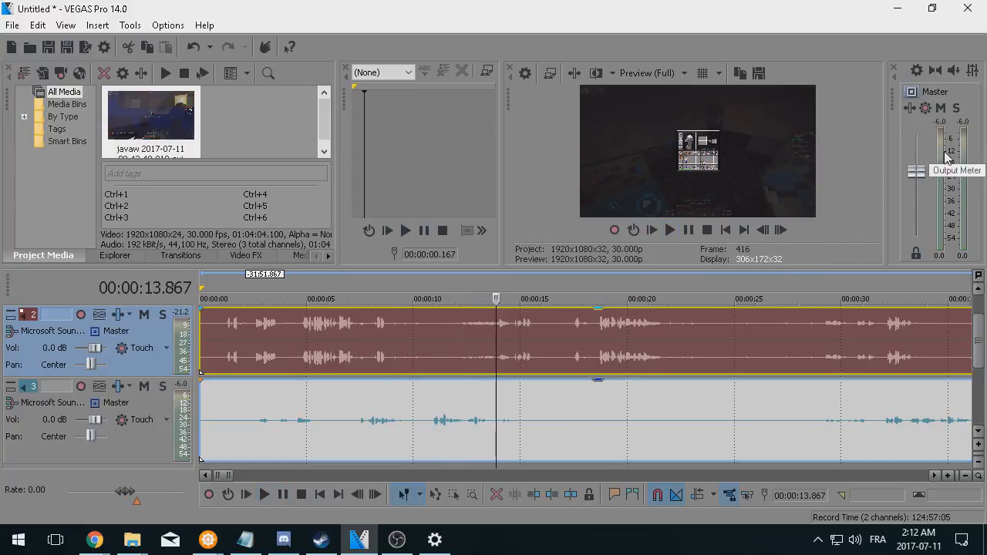
Play back from about 00:00:06 to compare the levels of tracks 2 and 3 over a longer passage.
click(338, 368)
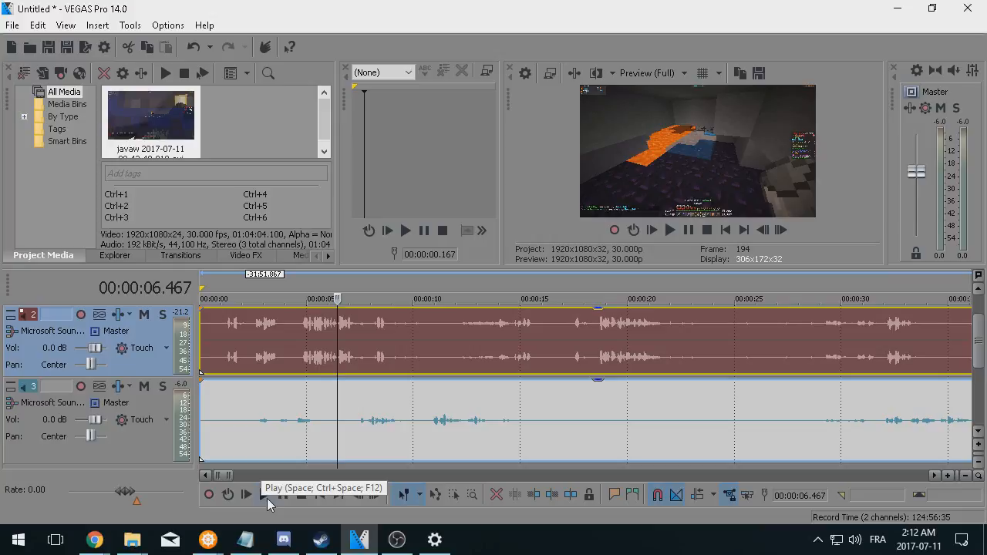
click(266, 498)
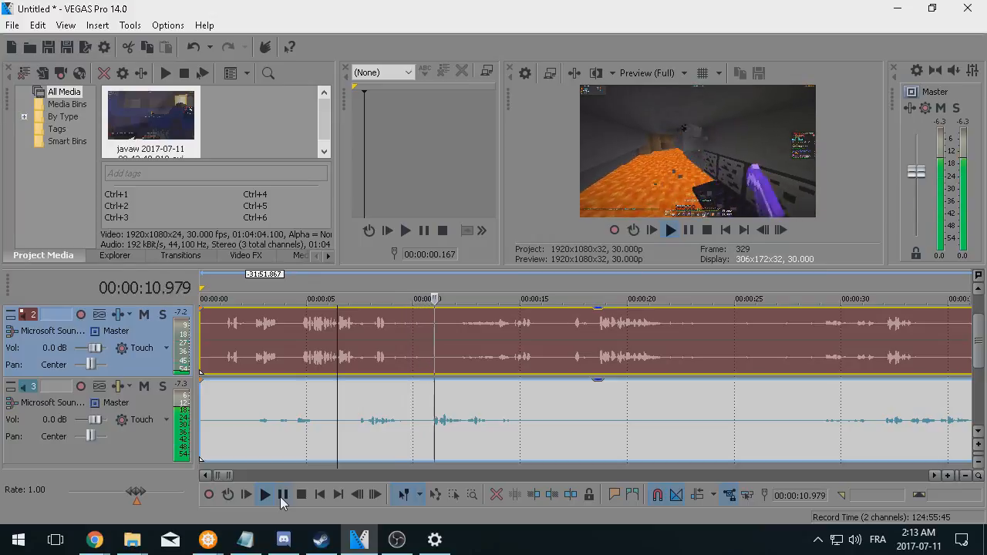
click(287, 497)
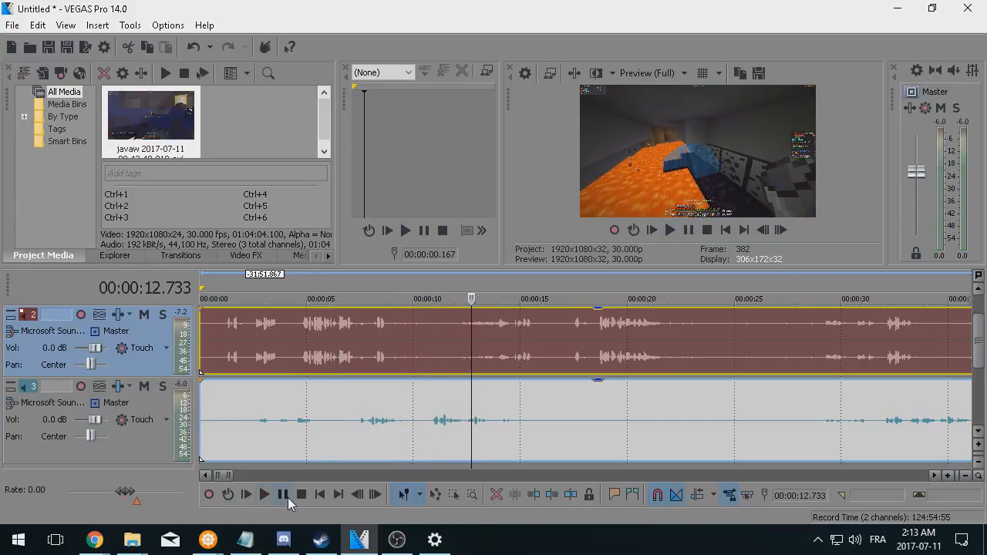
click(288, 497)
click(287, 498)
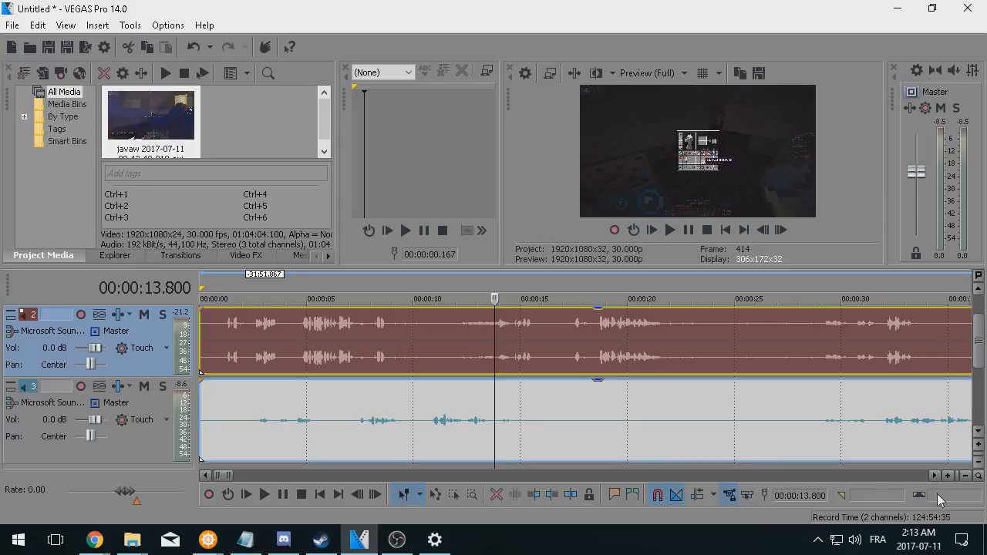
Review the Graphic Dynamics and ExpressFX Dynamics presets in track 3's audio effects chain and close the effects window.
click(965, 476)
click(965, 475)
click(965, 476)
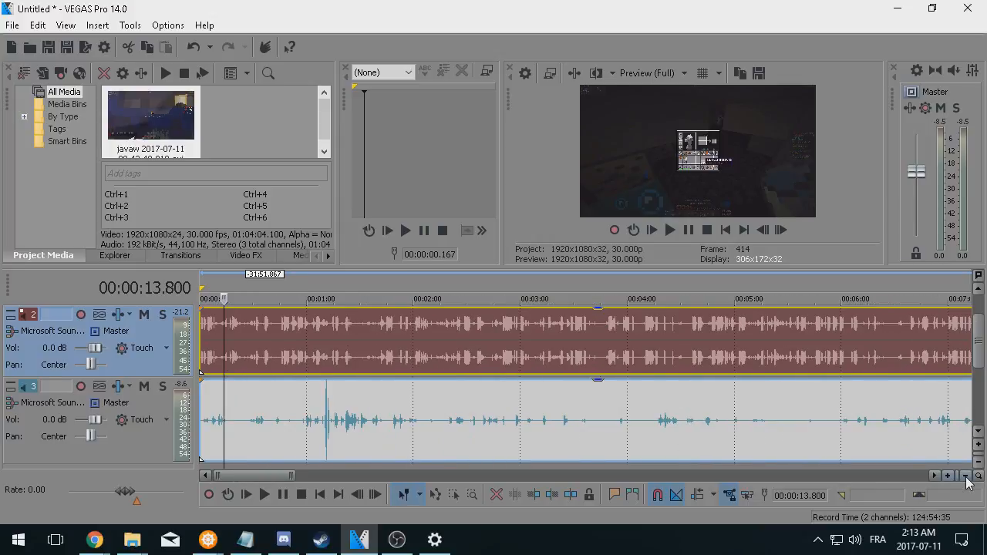
click(99, 386)
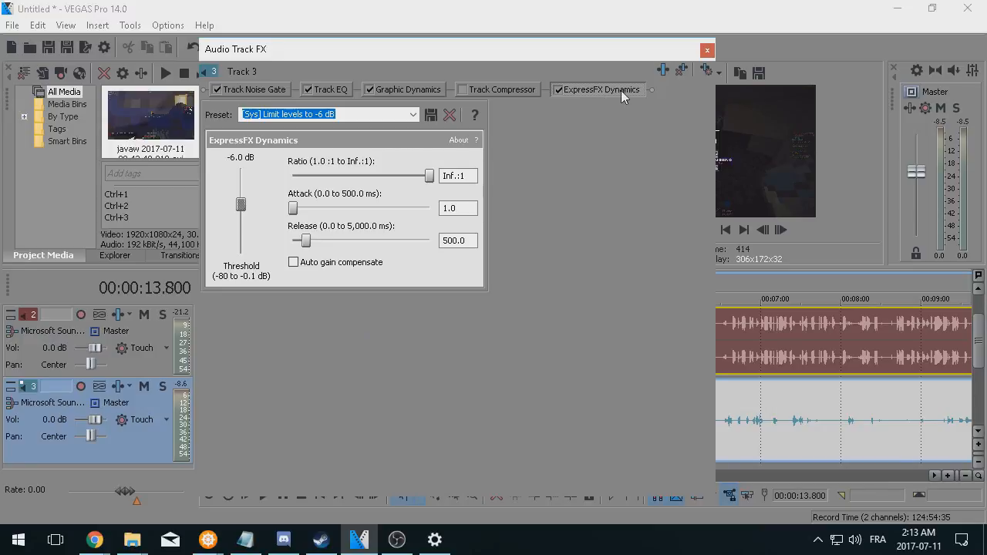
click(413, 91)
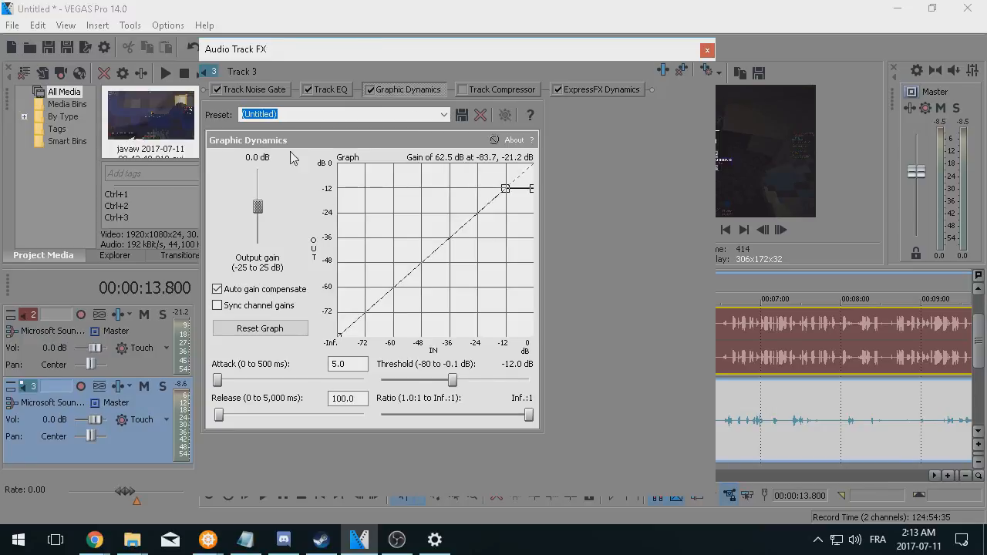
click(446, 115)
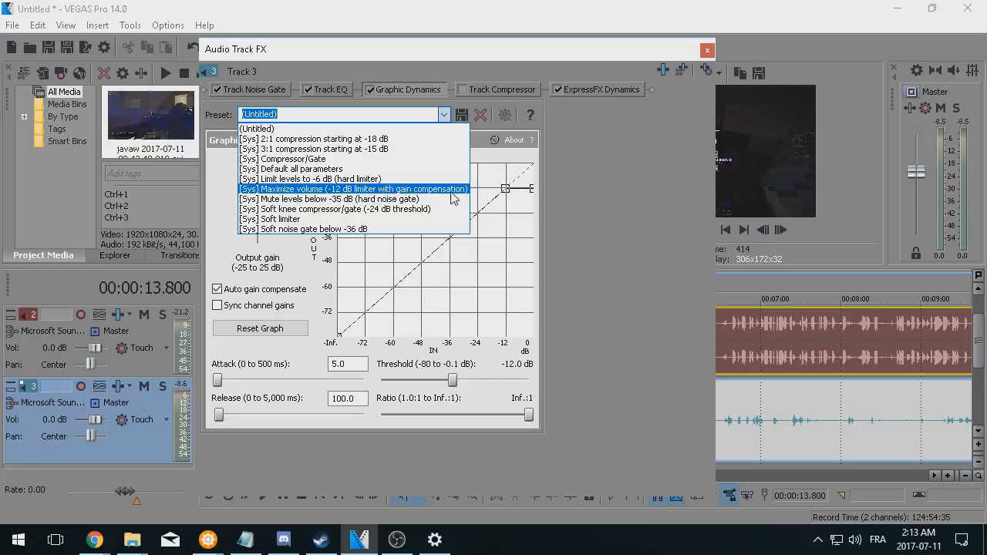
click(645, 212)
click(622, 91)
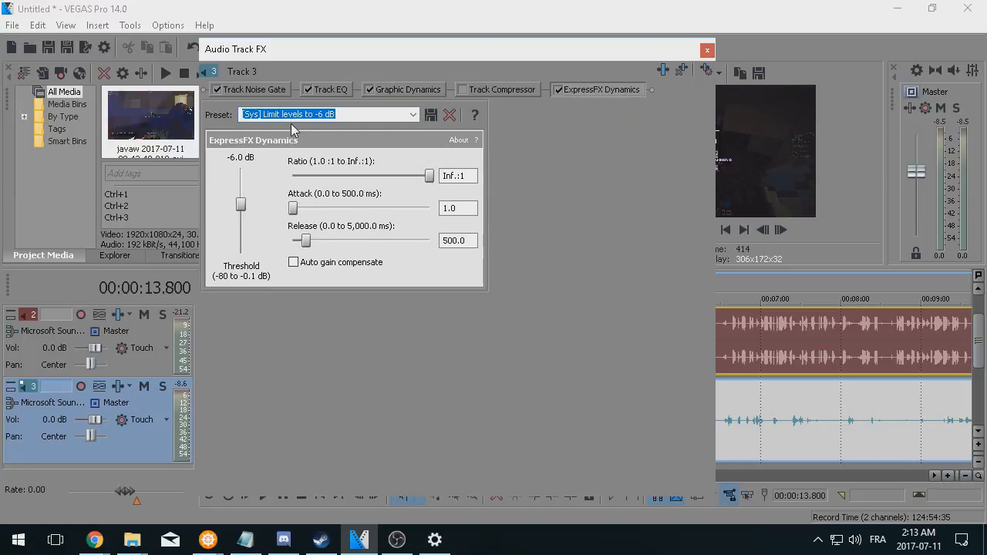
click(707, 52)
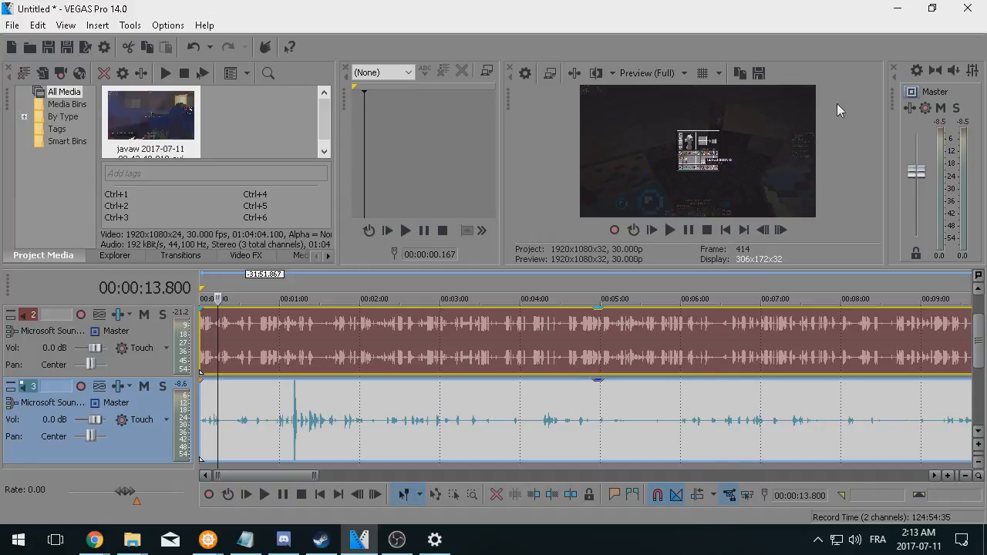
Add ExpressFX Dynamics to the Master bus, apply a limiting preset to it and close the effects window.
click(908, 109)
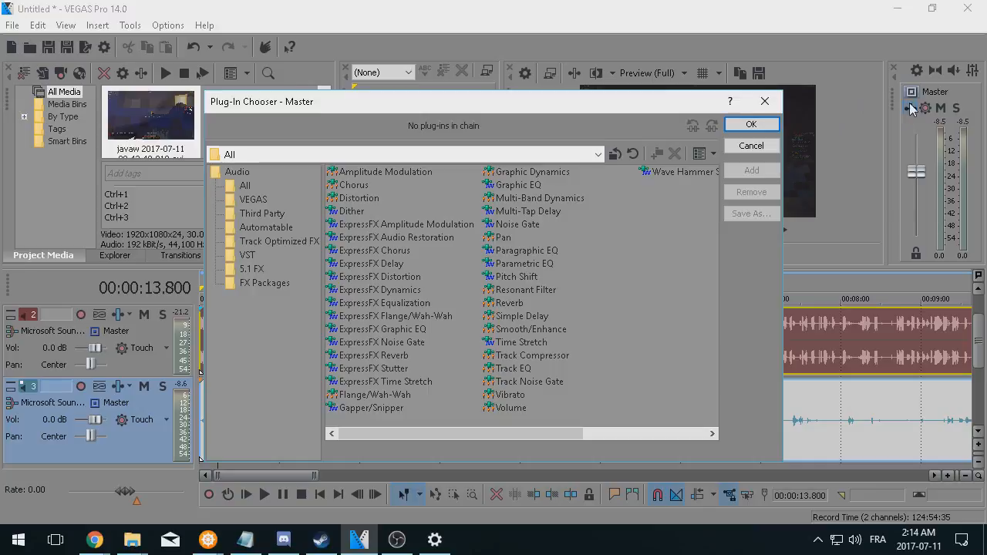
click(764, 101)
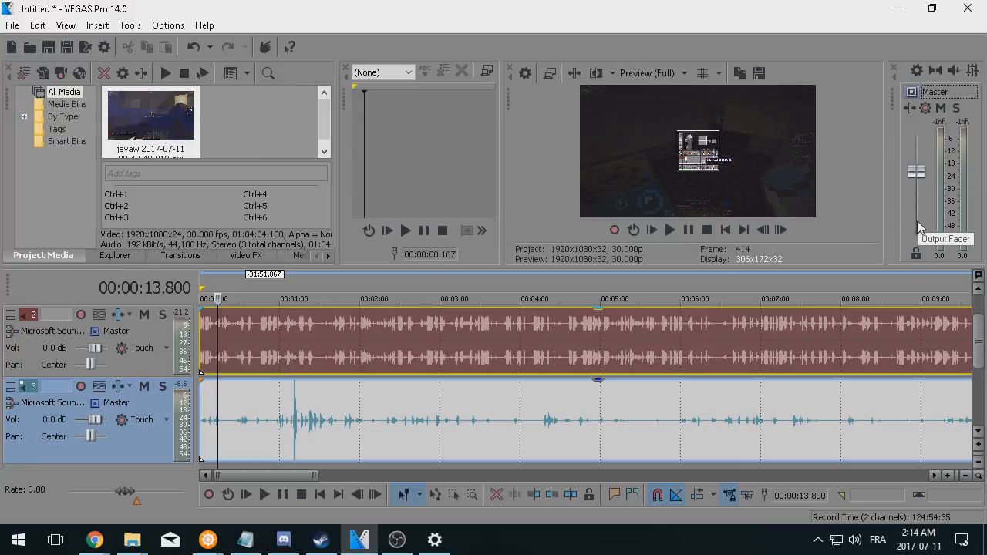
click(906, 107)
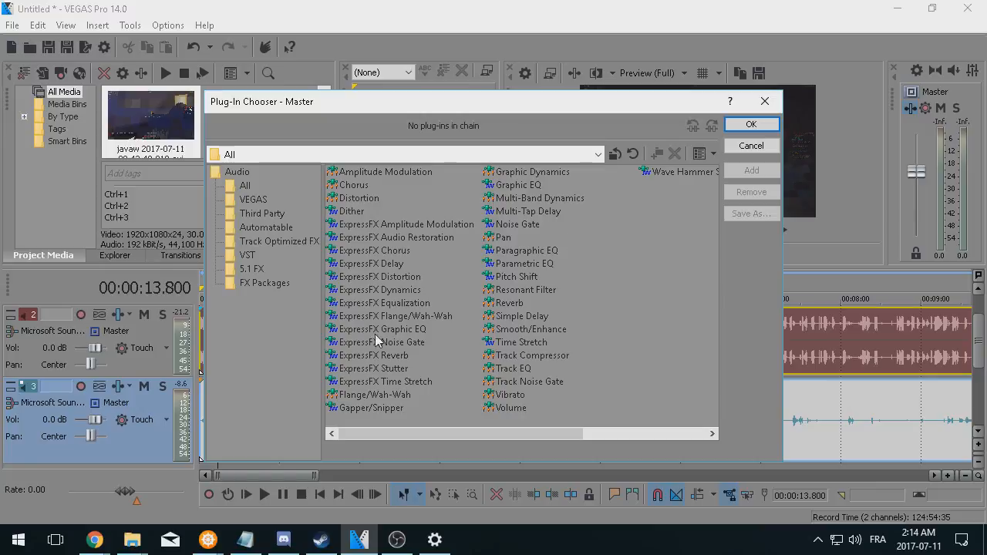
click(377, 288)
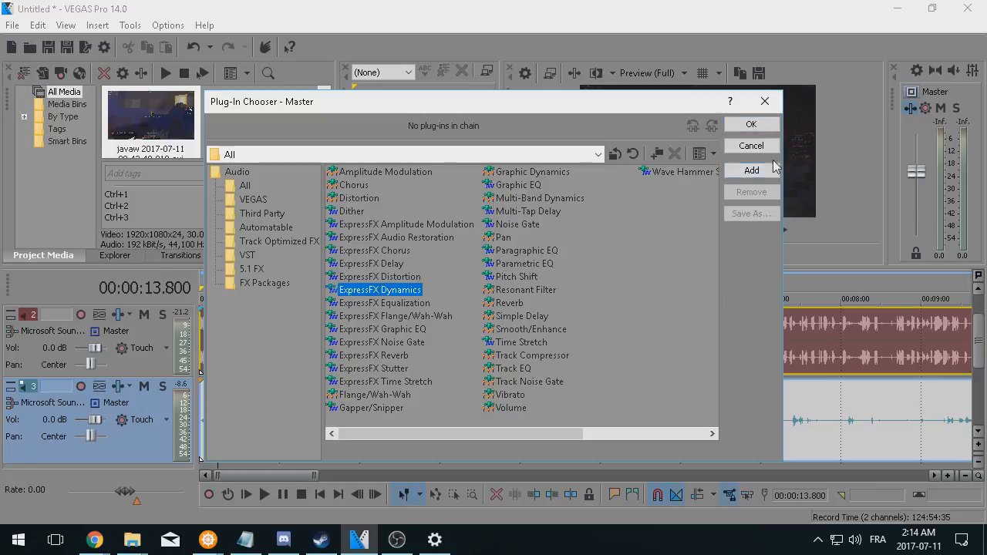
click(747, 171)
click(750, 124)
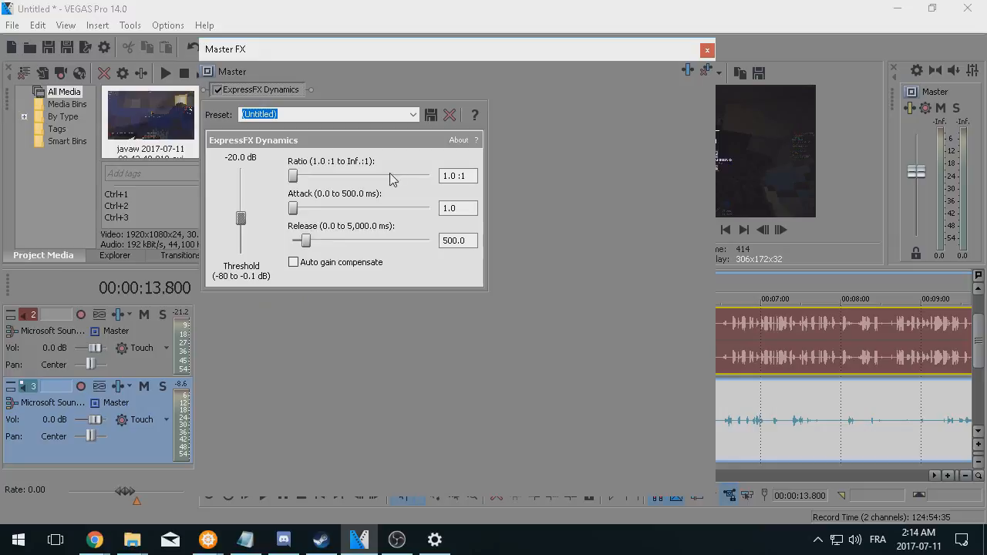
click(413, 115)
click(367, 169)
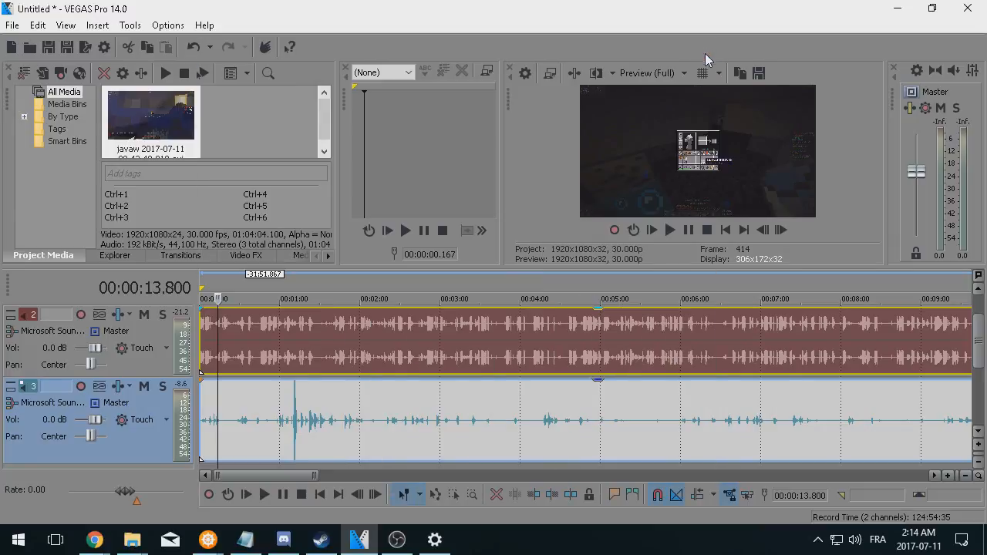
click(706, 51)
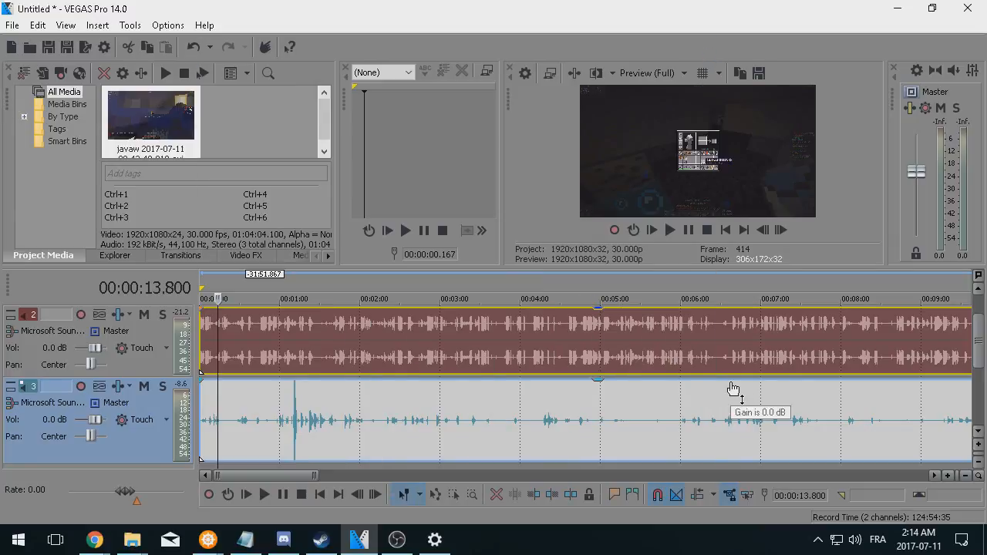
Find the loud spike on track 3 and play back from about 00:26:31 to check the Master limiting.
click(966, 475)
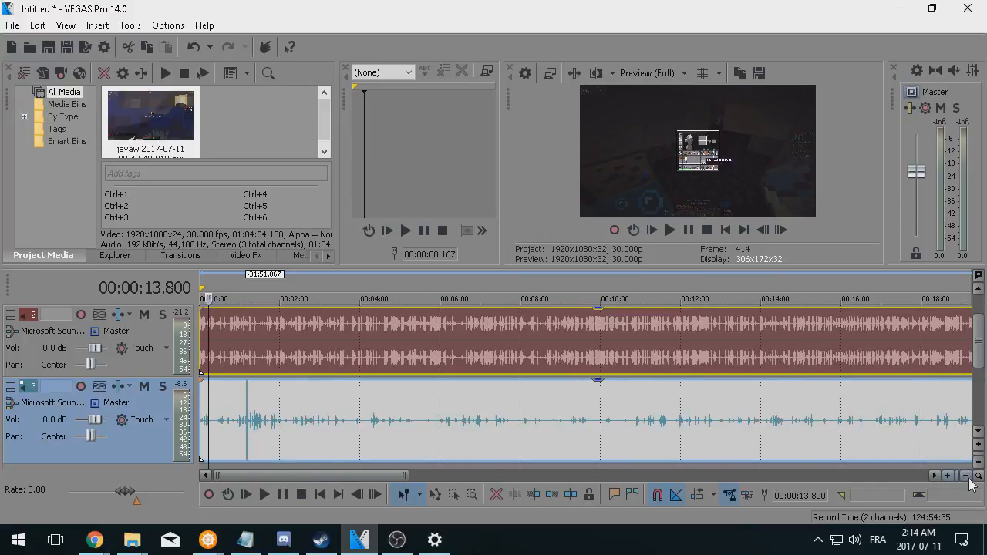
click(551, 420)
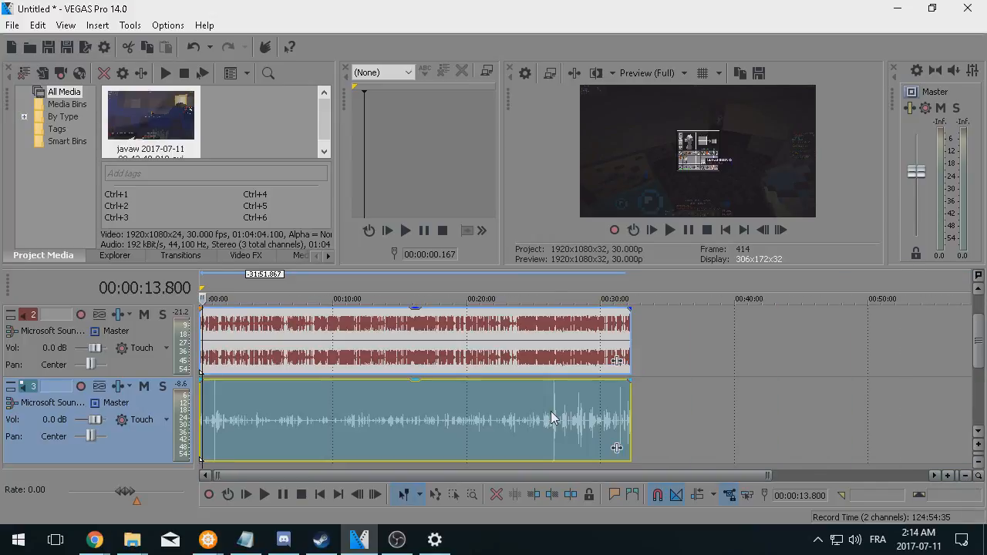
drag(954, 476, 947, 473)
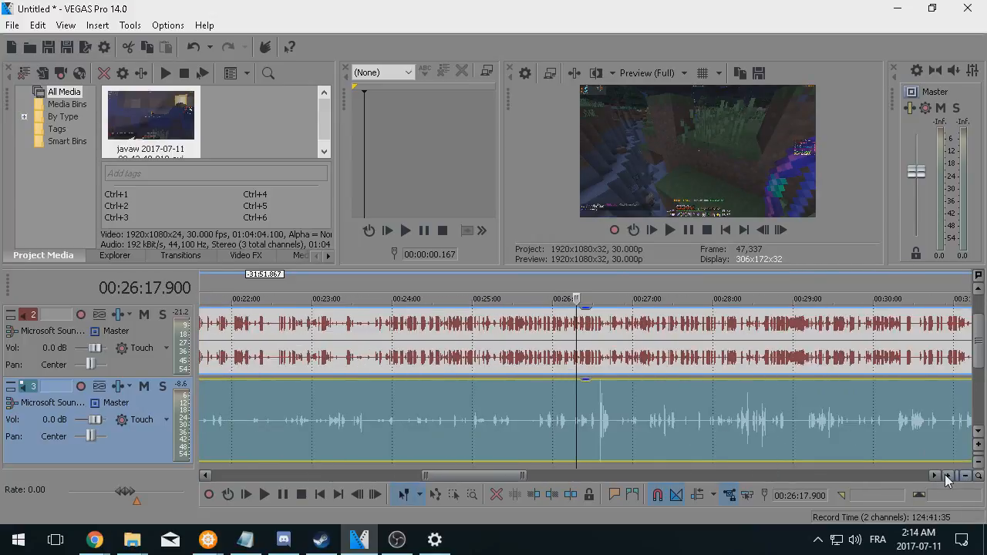
click(606, 421)
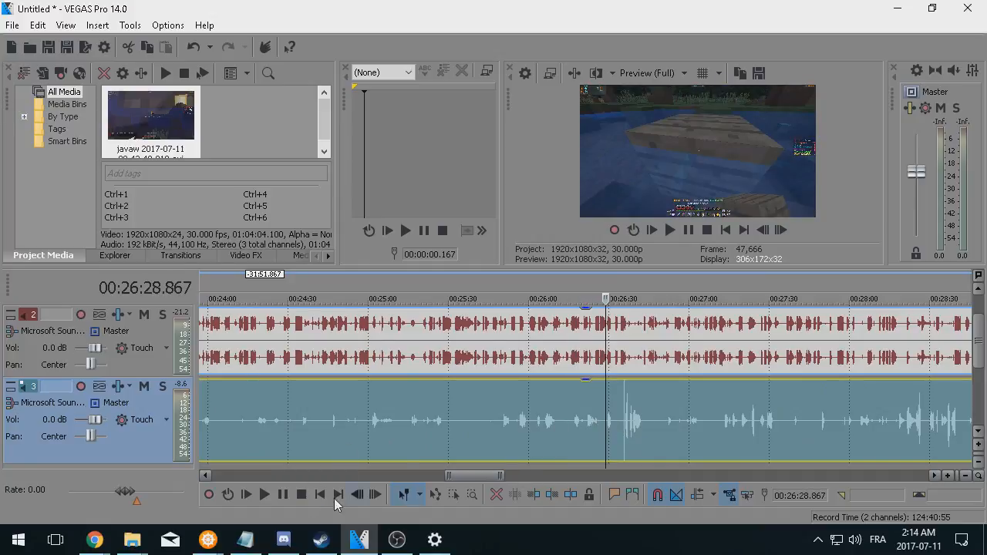
click(613, 429)
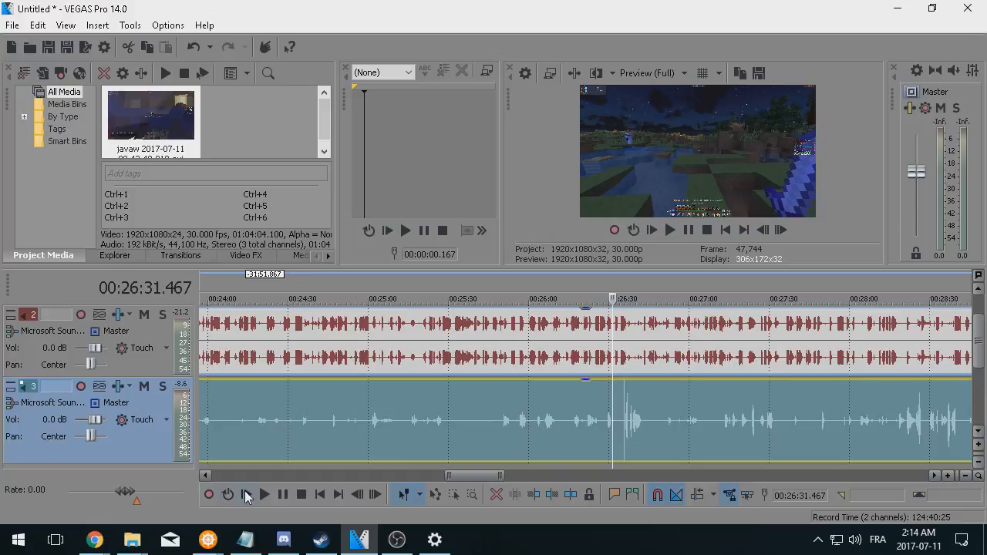
key(space)
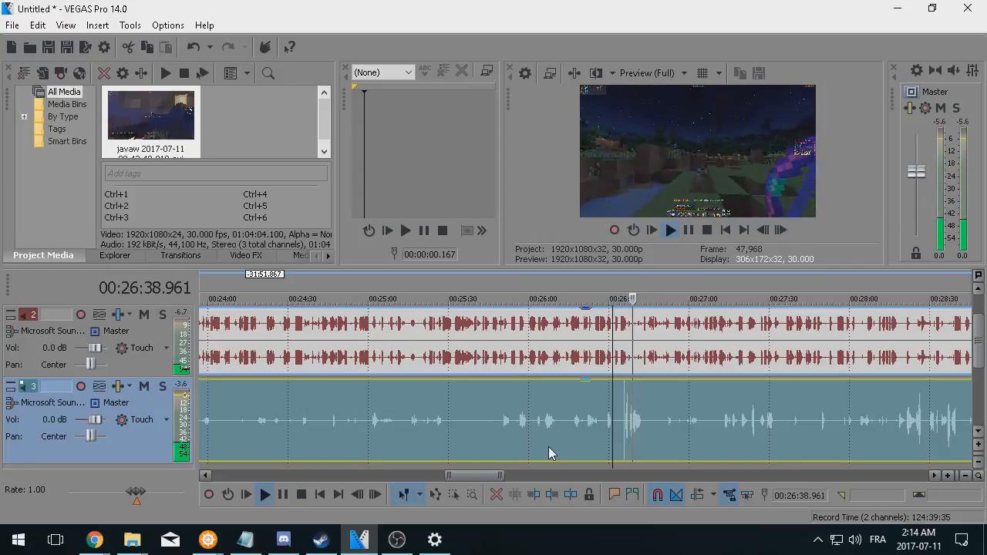
click(283, 494)
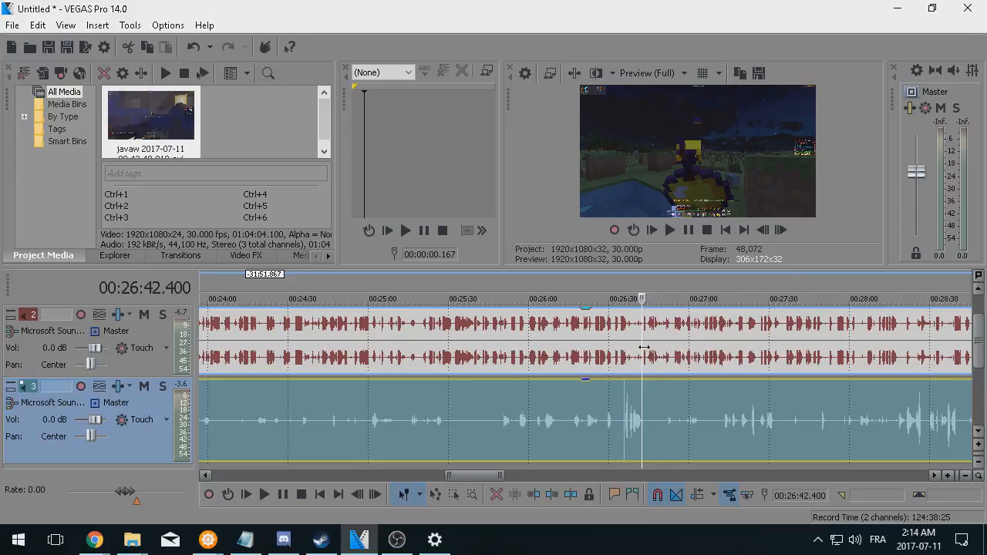
Replay the loud passage from about 00:26:28 and compare the track 3 and Master output levels.
click(605, 417)
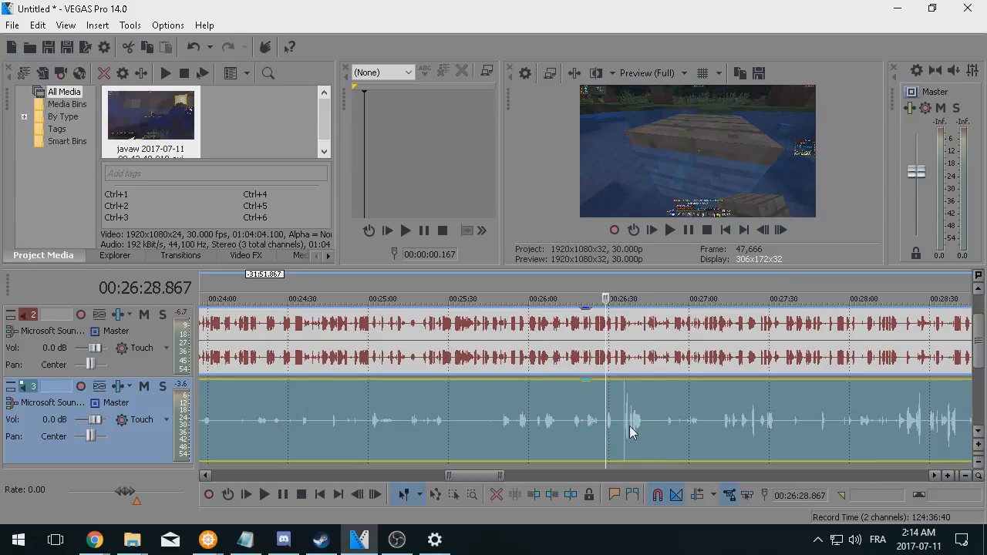
click(264, 494)
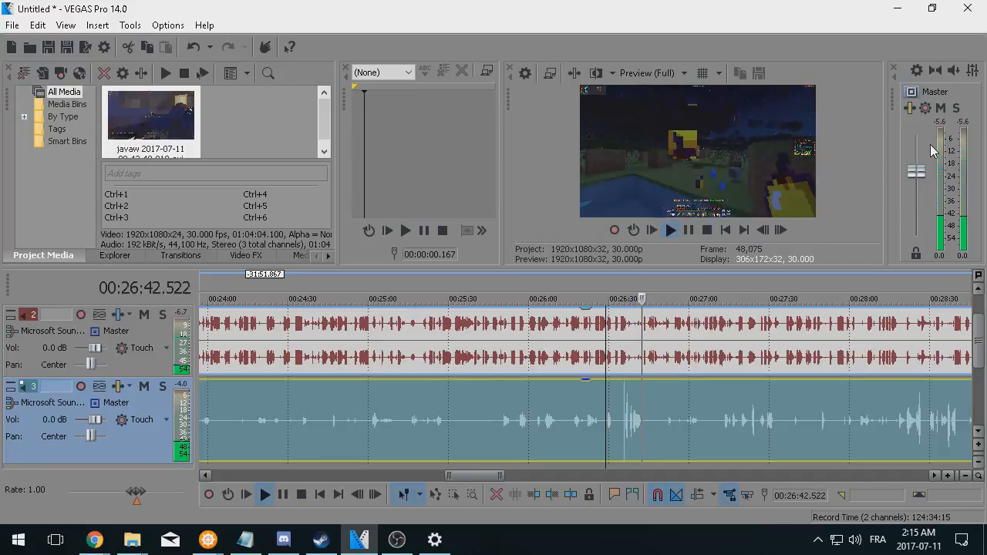
click(284, 495)
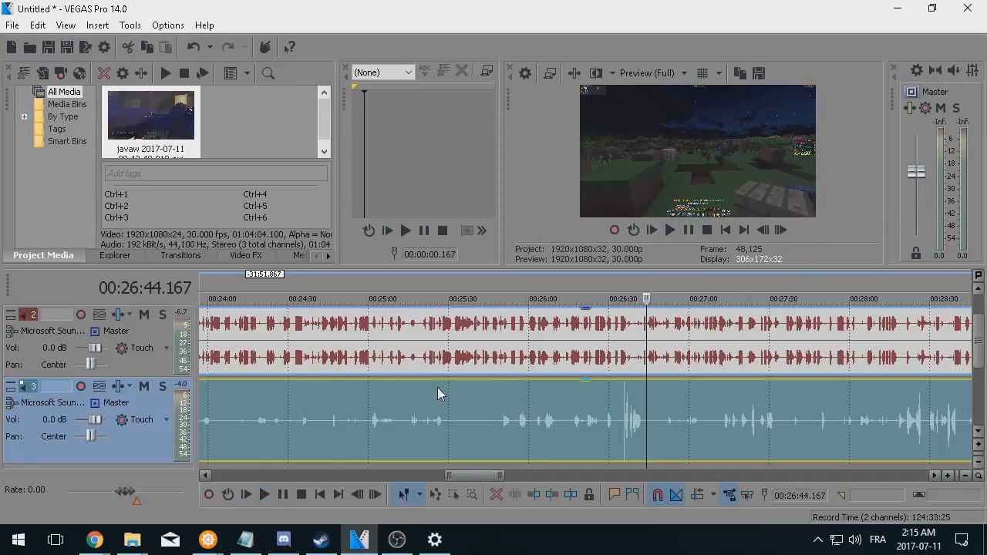
Mute track 2 temporarily to play back track 3 alone from about 00:25:34, and unmute it again.
click(459, 417)
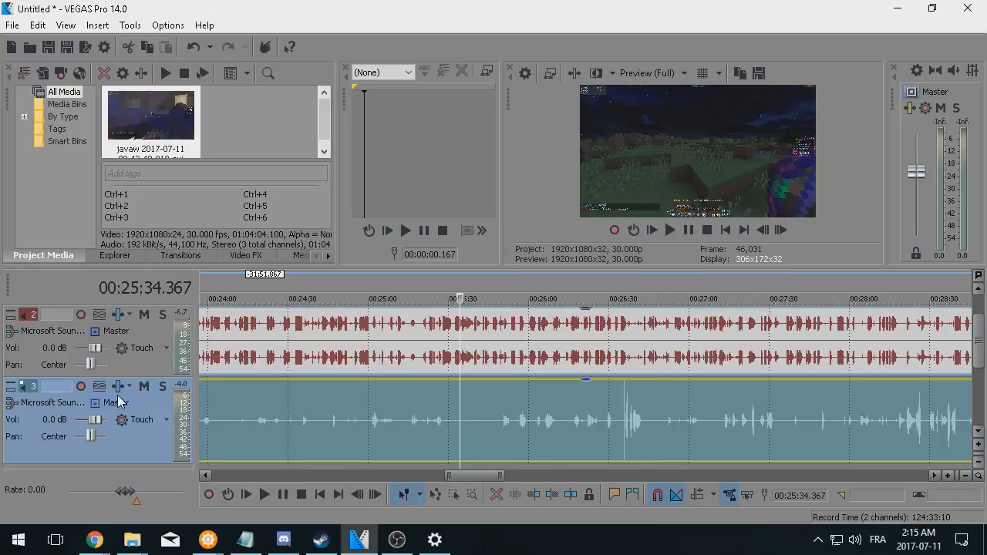
click(144, 315)
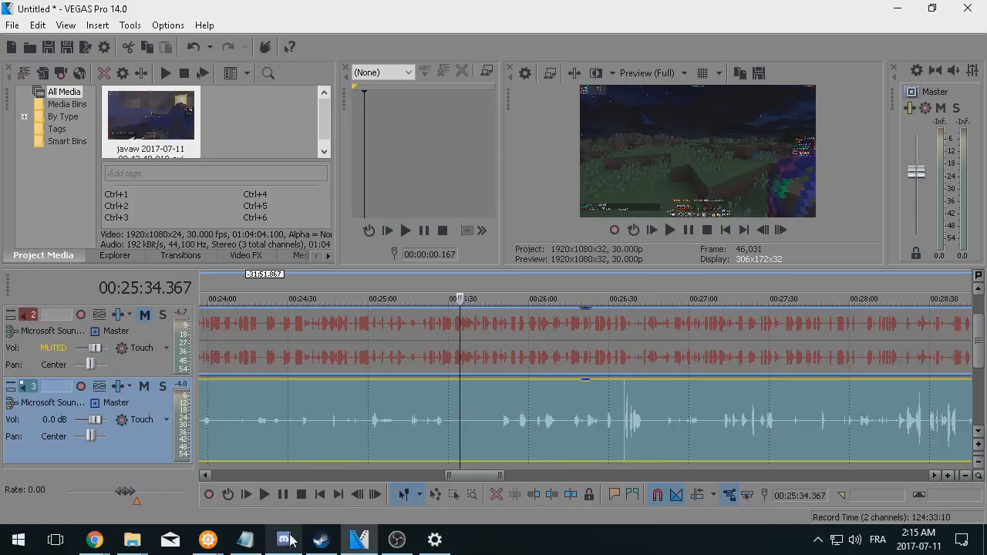
click(264, 495)
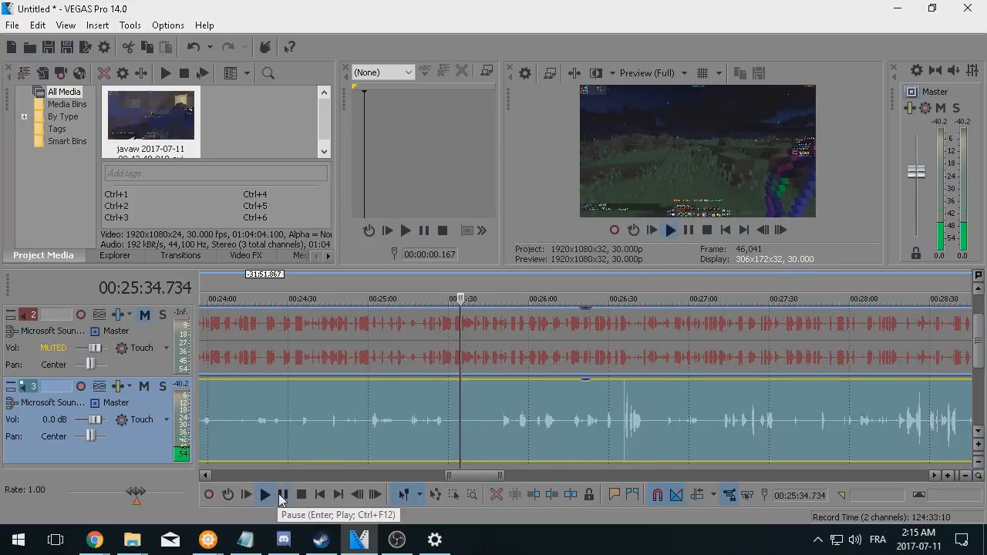
click(144, 315)
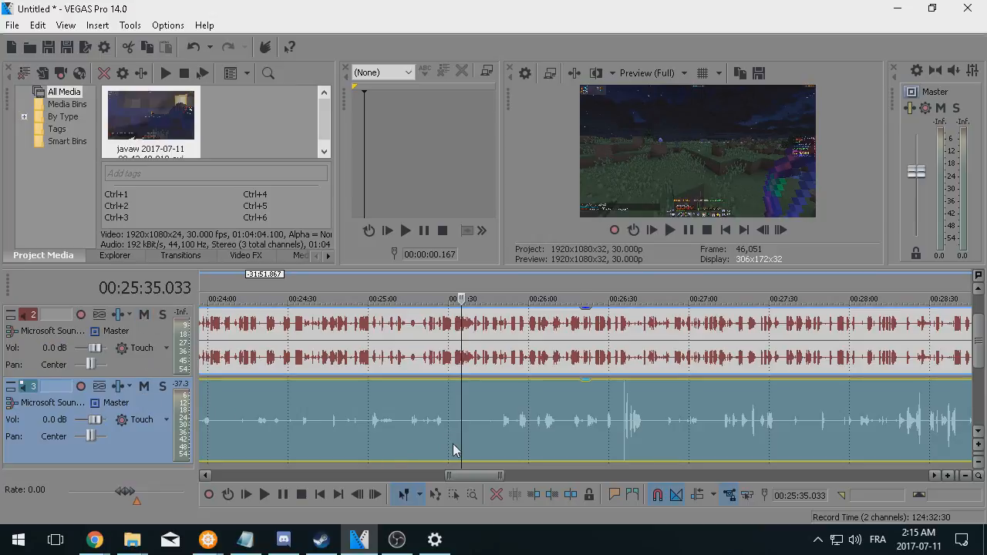
click(471, 430)
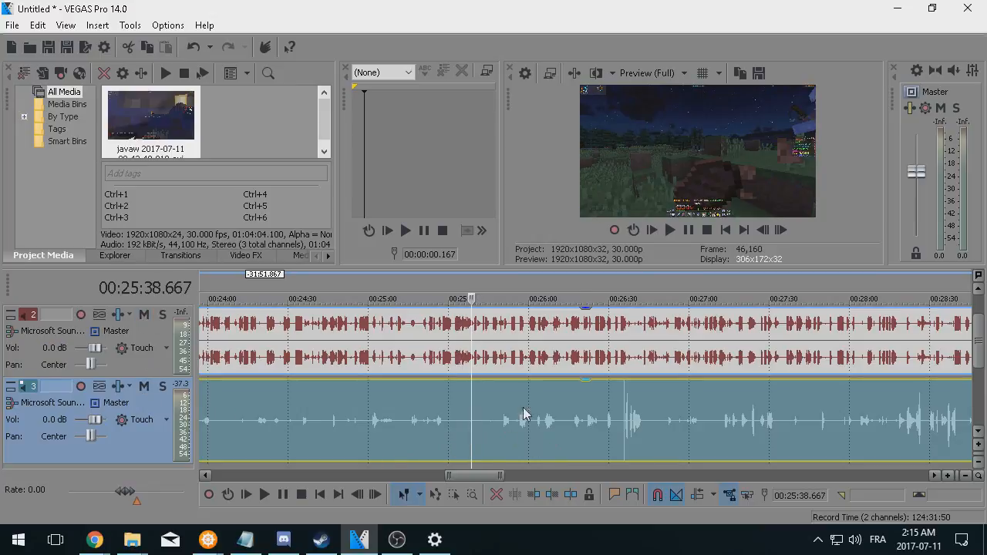
click(446, 423)
click(458, 422)
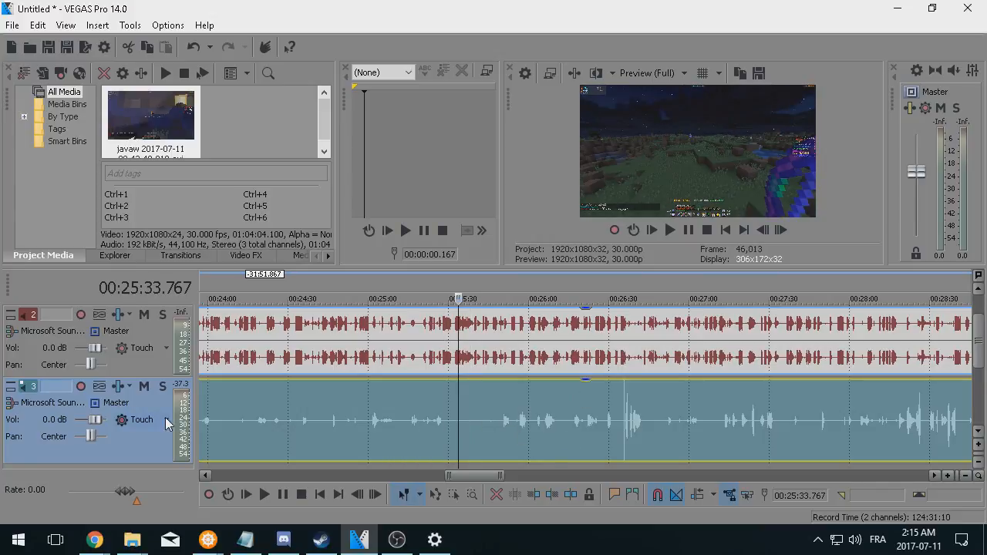
Mute track 2 and play back track 3 alone from about 00:25:34 to listen for its background noise.
click(144, 389)
click(143, 390)
click(143, 315)
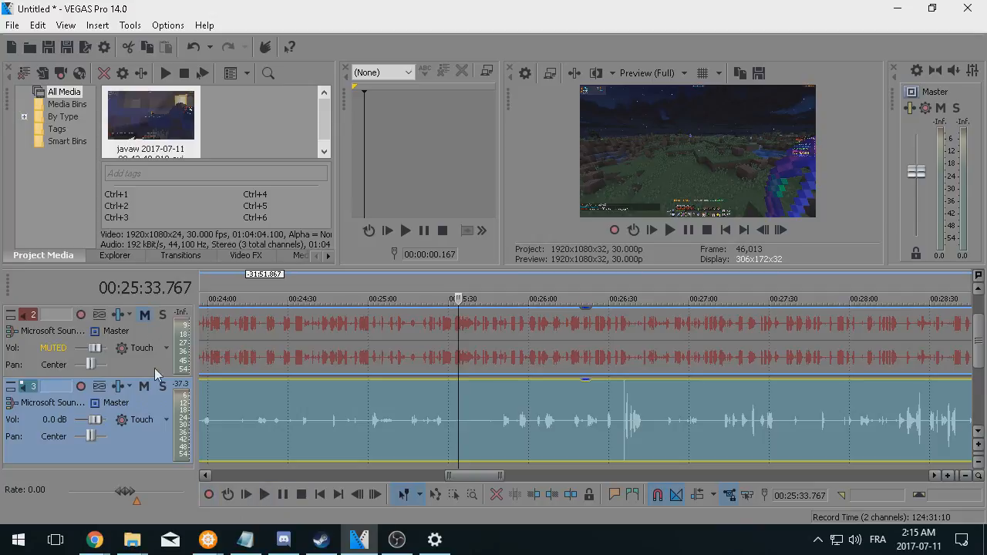
click(265, 494)
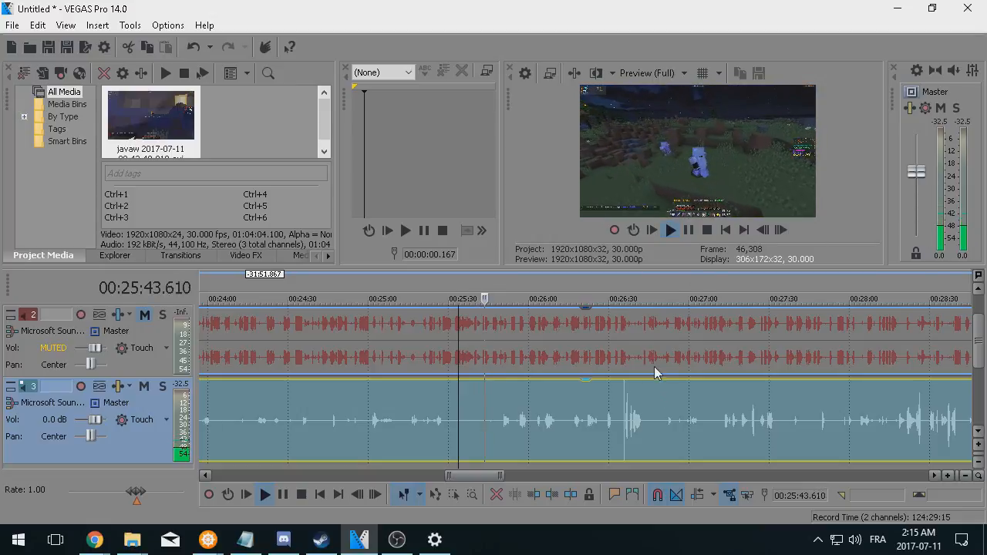
click(283, 498)
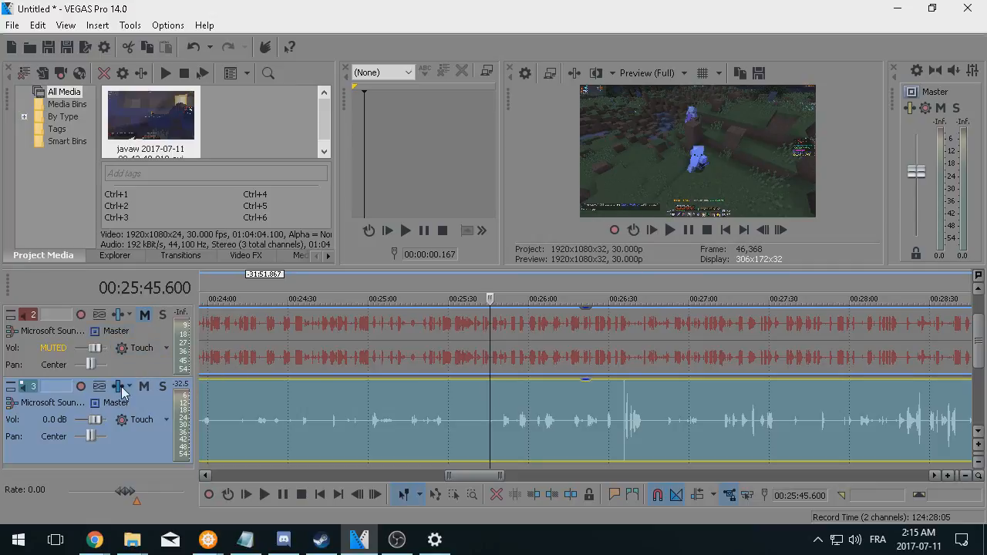
Add the ExpressFX Noise Gate plug-in to the end of track 3's effects chain.
click(120, 386)
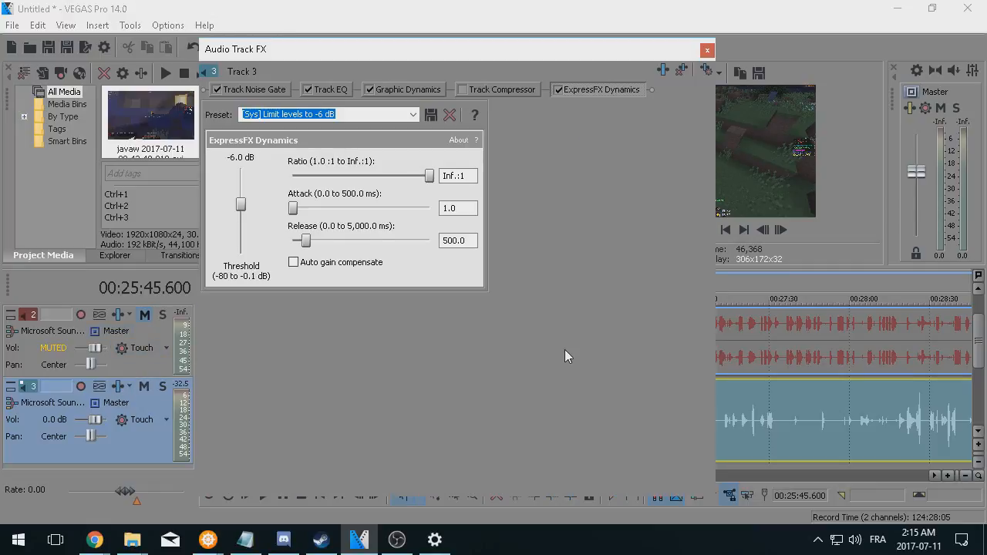
click(680, 71)
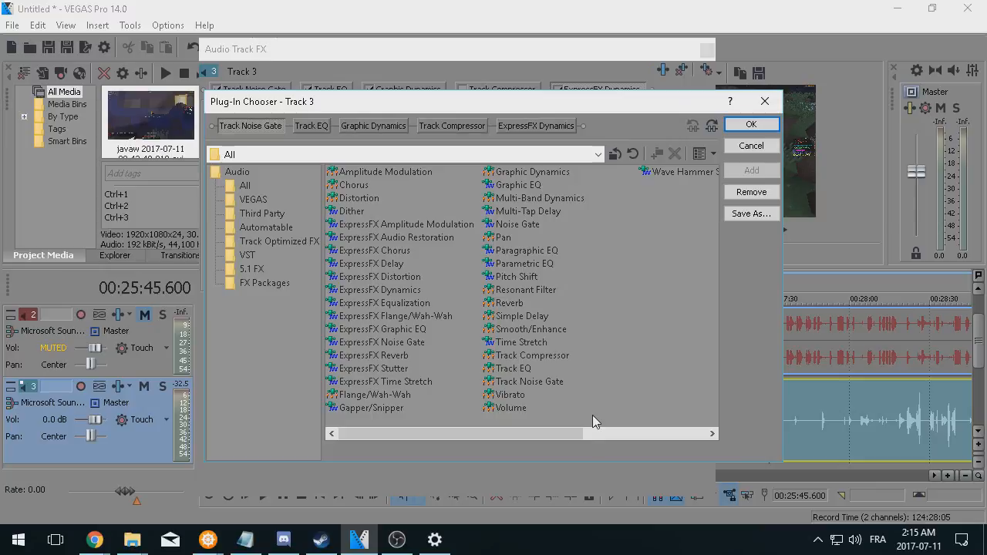
click(504, 224)
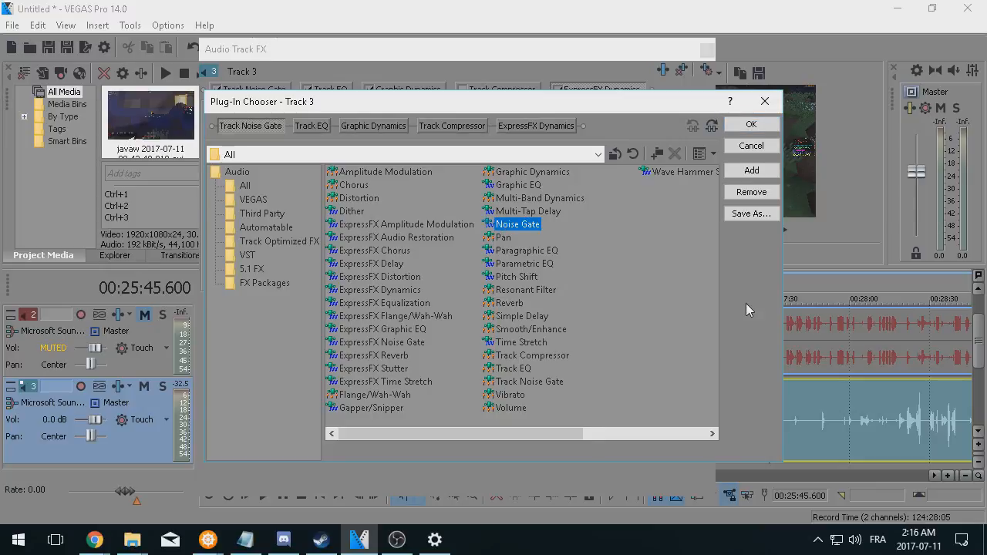
click(413, 341)
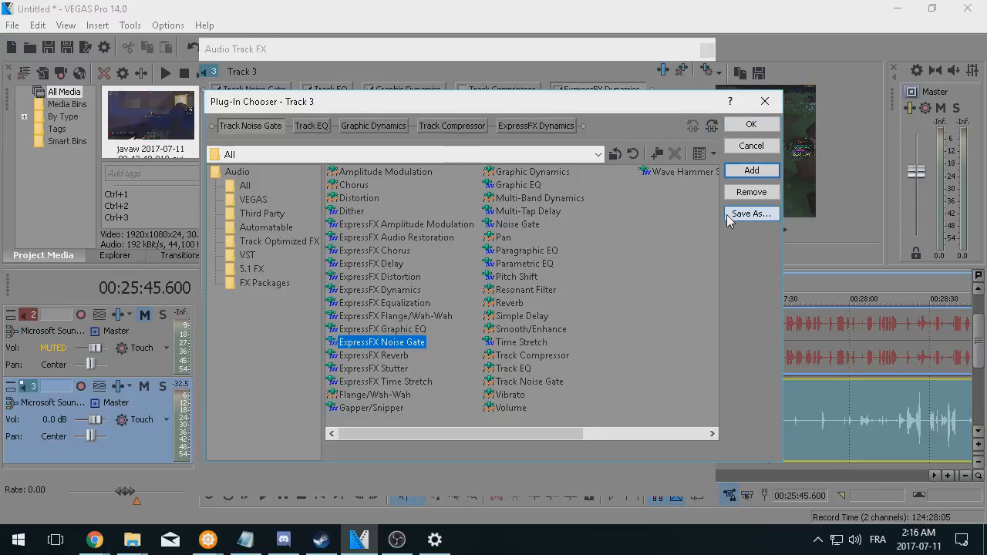
click(752, 171)
click(746, 126)
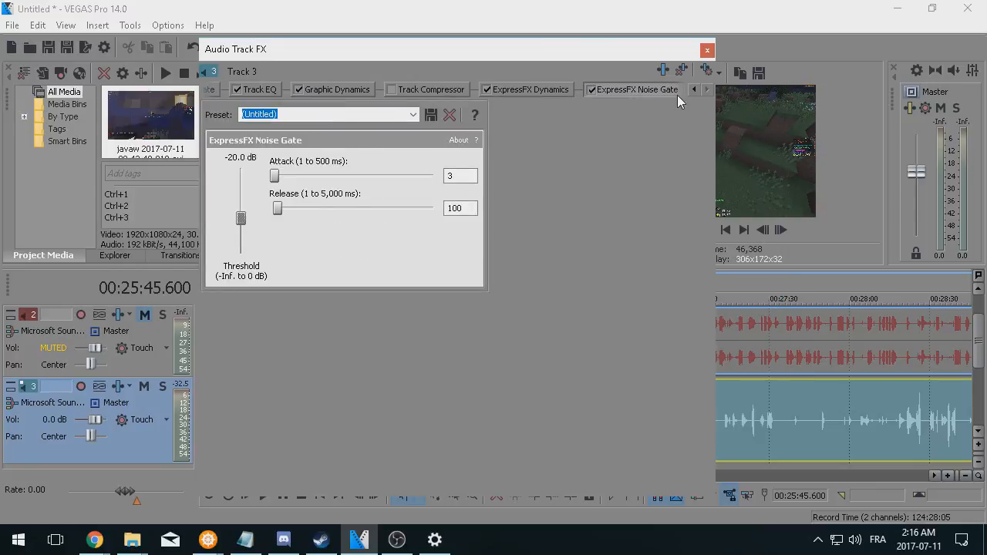
Set the ExpressFX Noise Gate threshold to -32.0 dB and play back track 3 from about 00:25:46 to test it.
drag(716, 126, 809, 126)
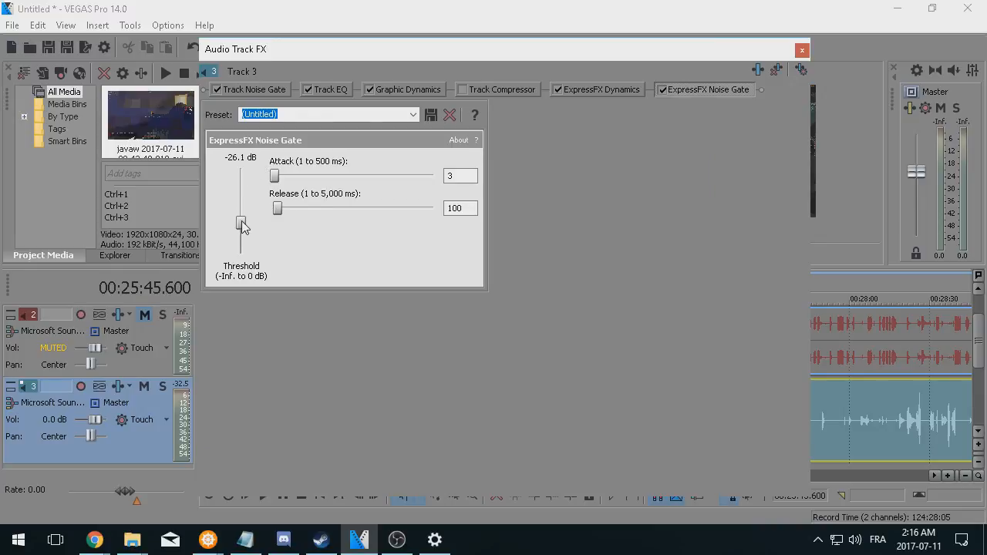
drag(243, 234, 244, 234)
click(414, 114)
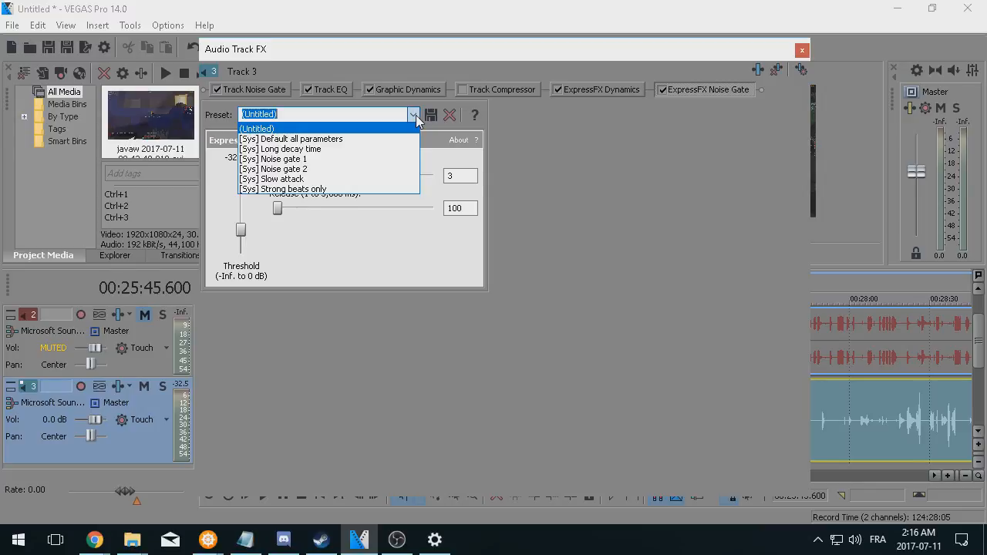
click(524, 147)
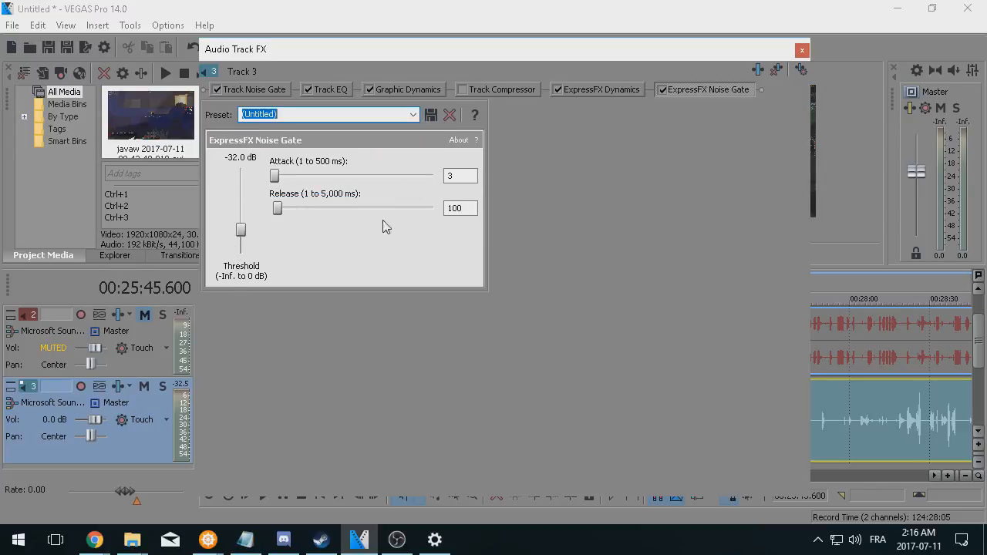
click(801, 49)
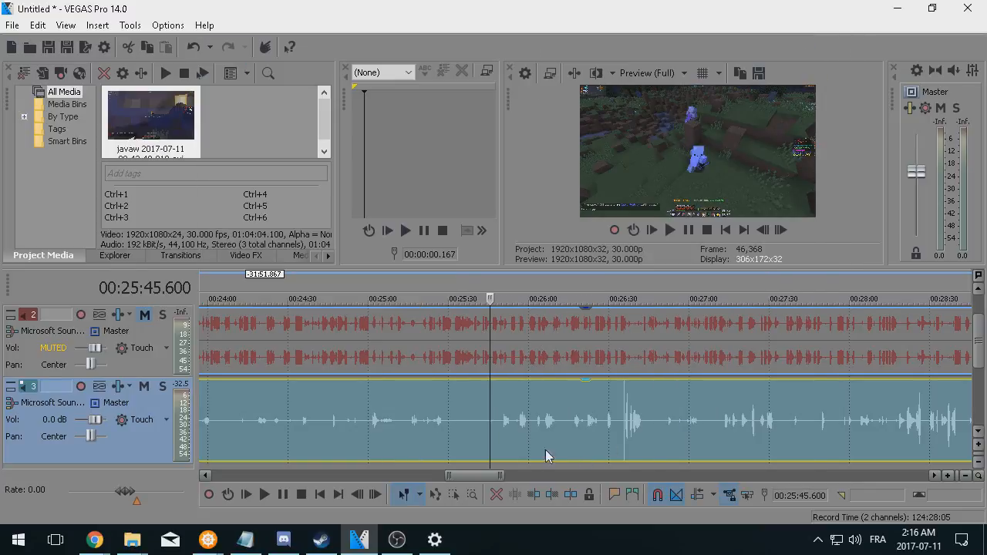
click(265, 496)
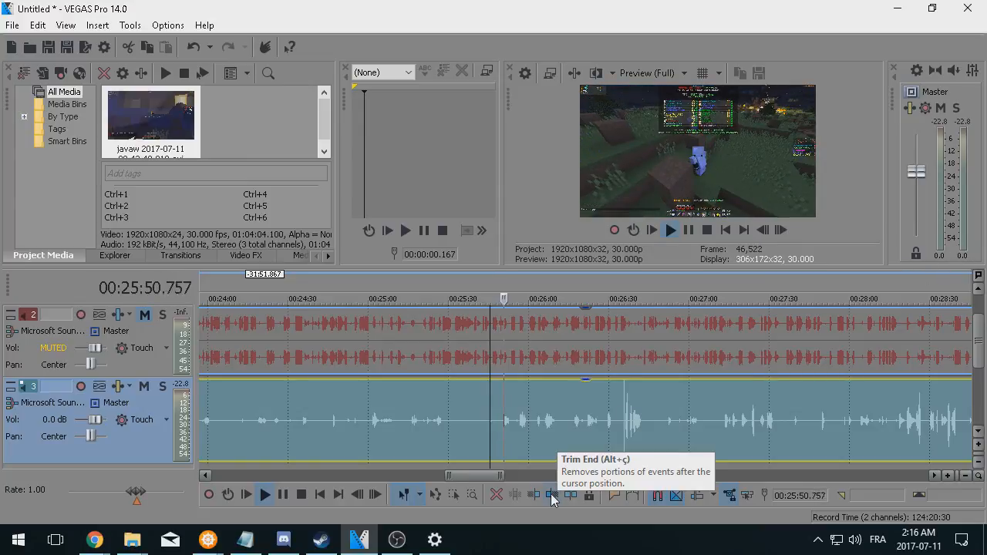
click(285, 500)
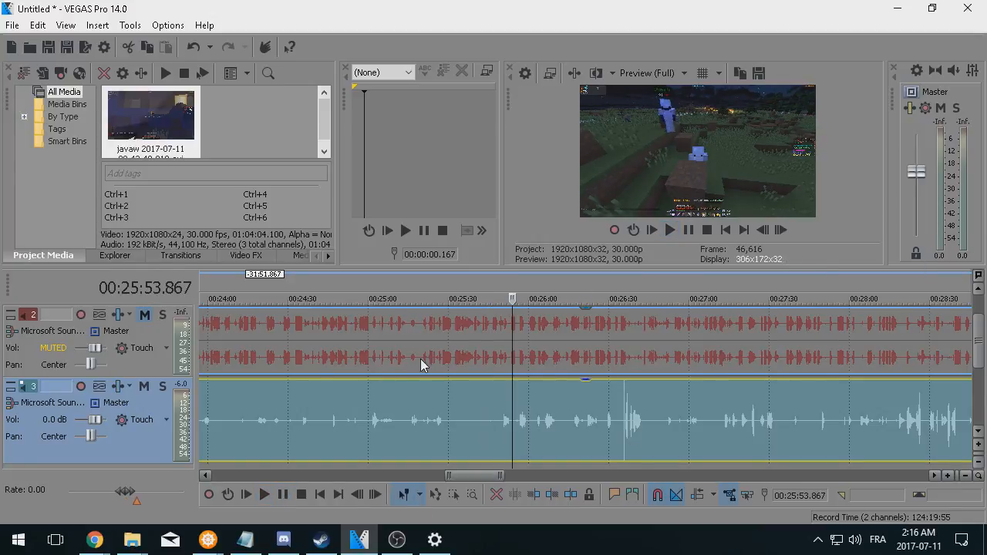
Remove the ExpressFX Noise Gate from track 3's effects chain.
click(119, 389)
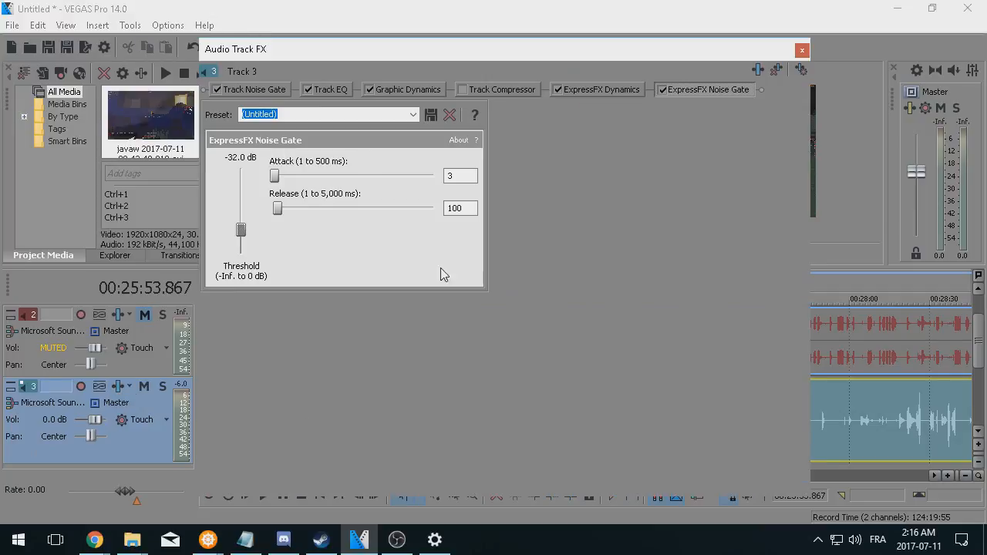
right_click(701, 91)
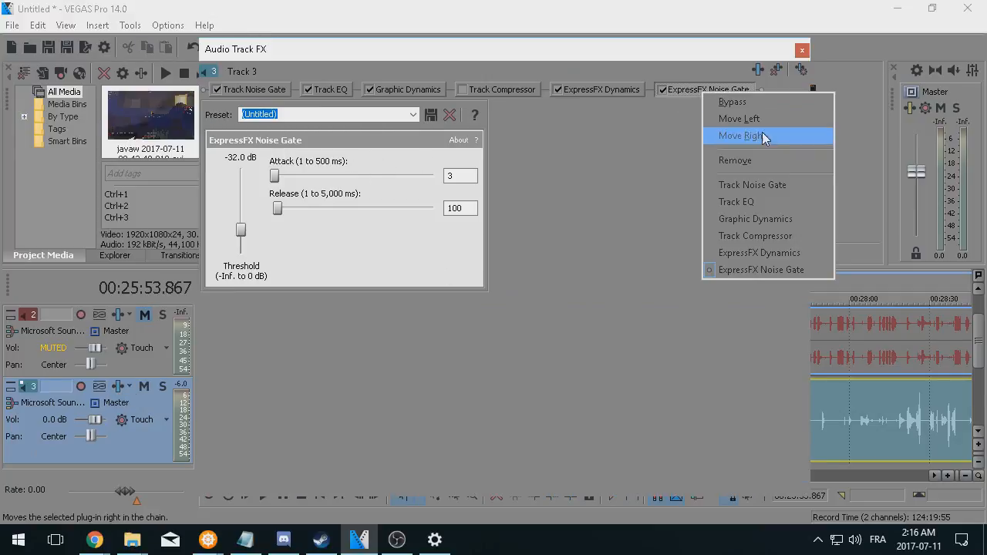
click(763, 160)
Add a second Graphic Dynamics plug-in to track 3 and apply its "Soft noise gate below -36 dB" preset.
click(760, 69)
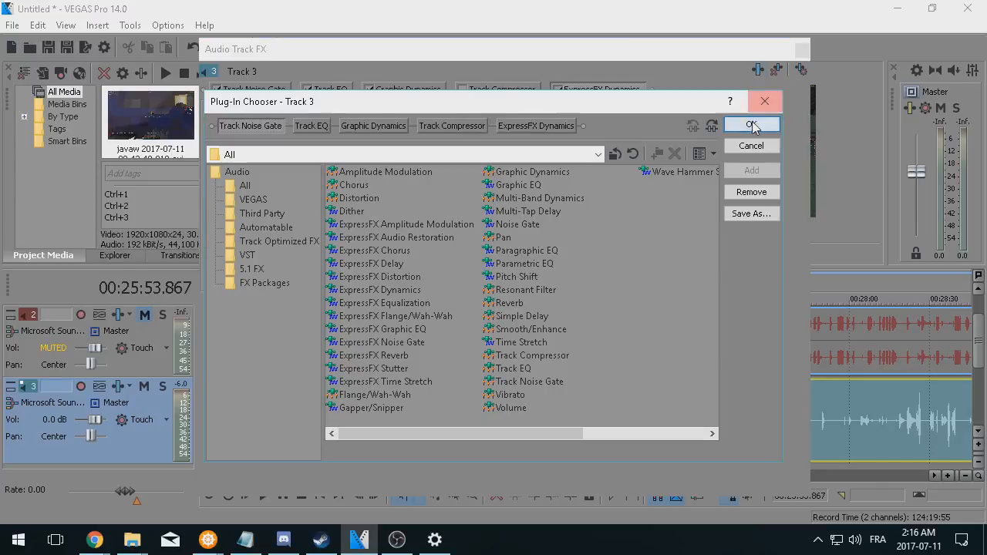
click(532, 171)
click(752, 171)
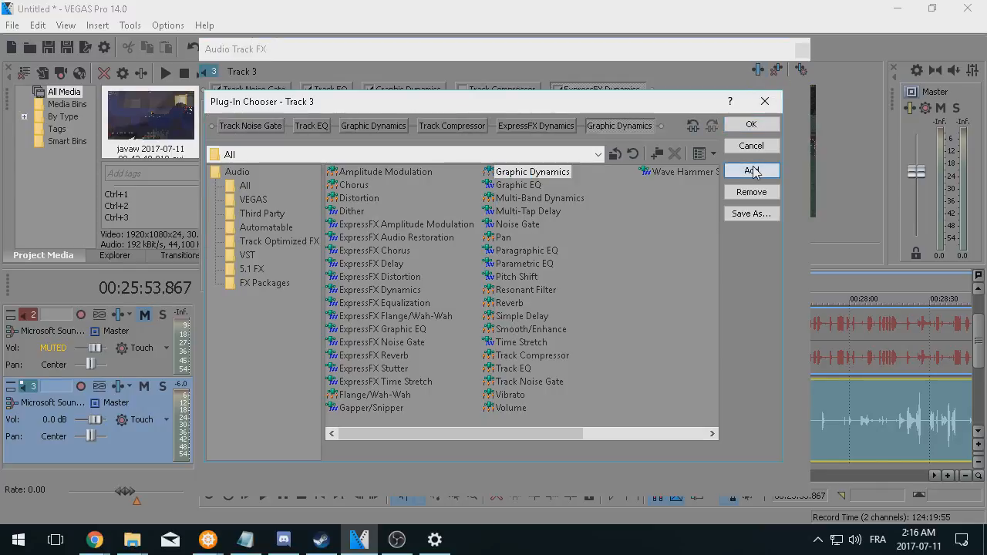
click(751, 124)
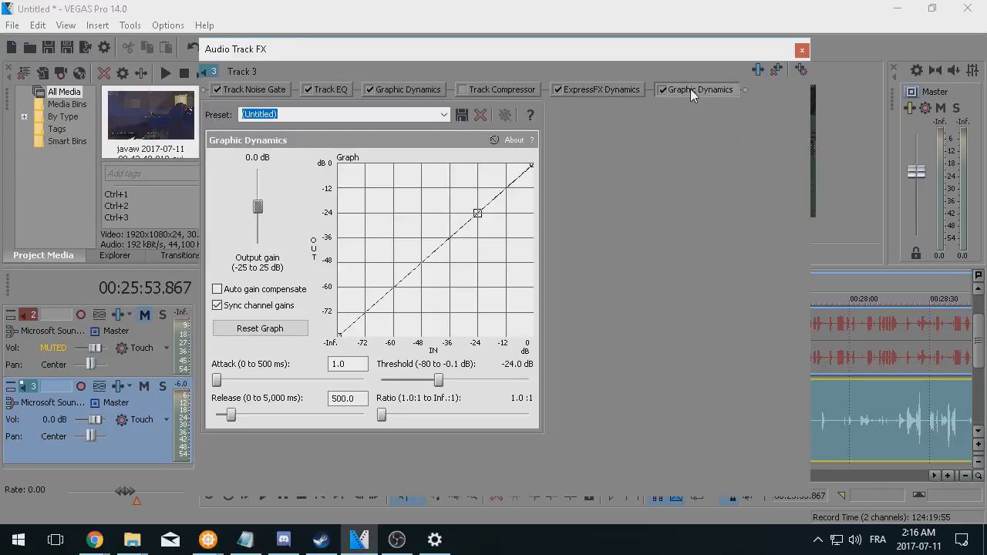
click(443, 114)
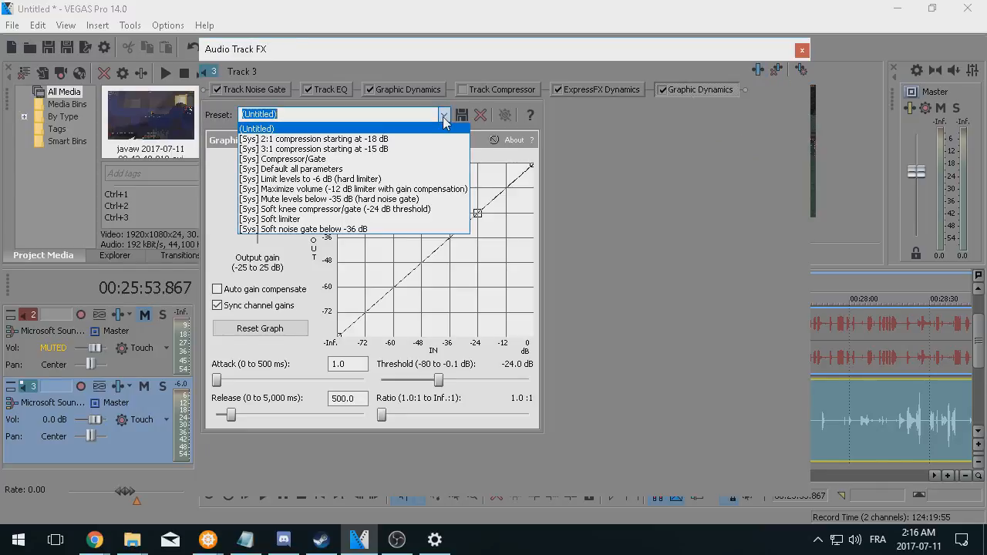
click(290, 230)
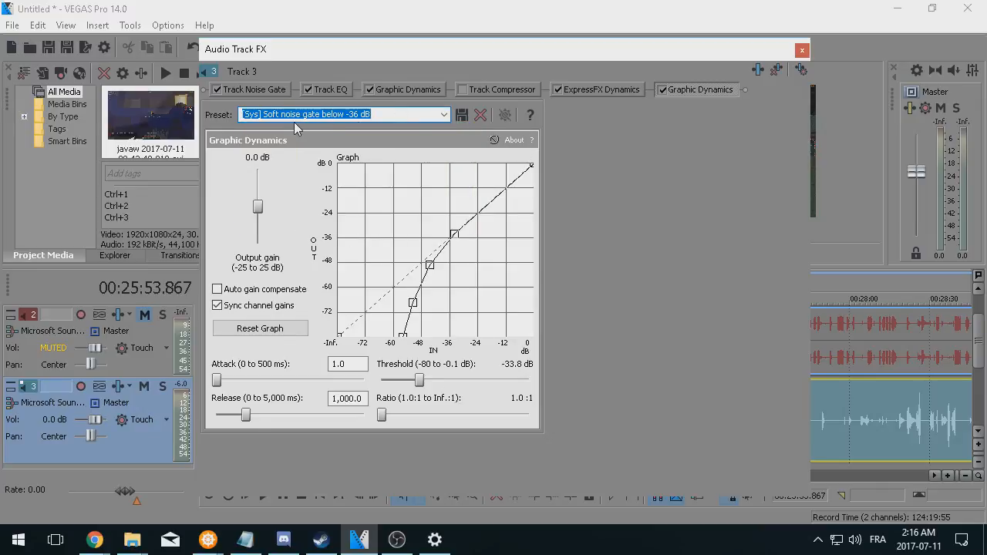
Move the new Graphic Dynamics noise gate ahead of Track Compressor in track 3's chain and close the effects window.
right_click(704, 88)
click(687, 94)
drag(639, 90, 367, 92)
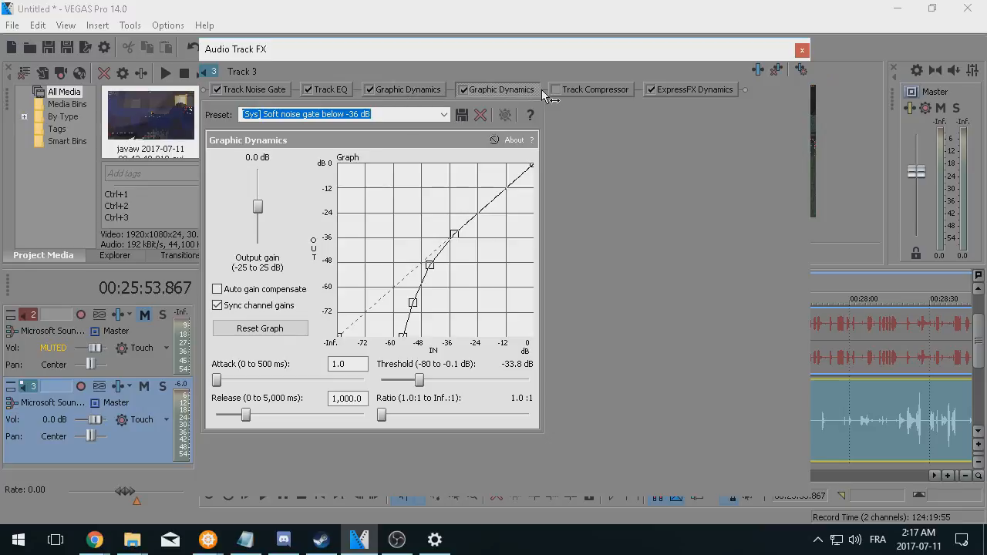
click(802, 50)
Play back track 3 from about 00:25:39 and check the soft noise gate's effect on the output level.
click(471, 432)
click(264, 494)
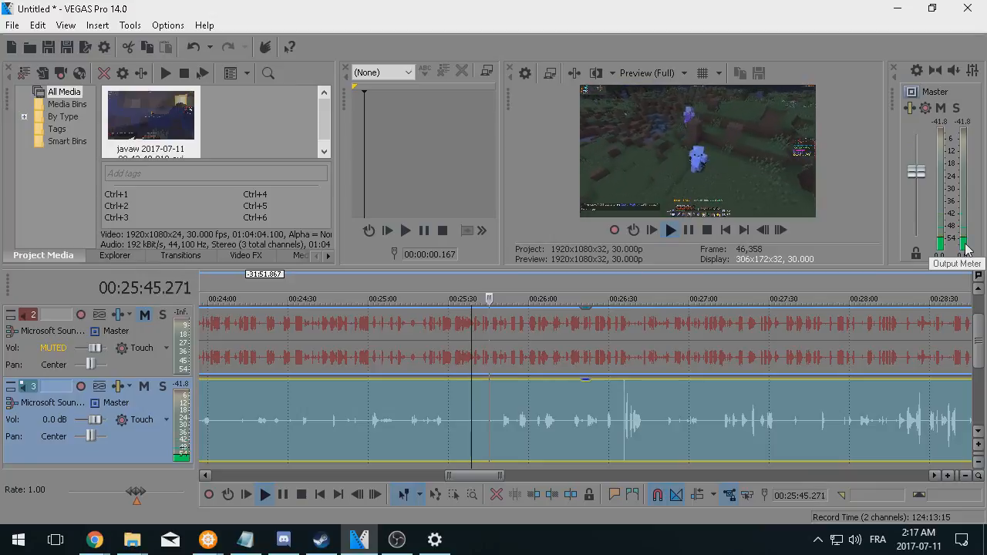
click(281, 497)
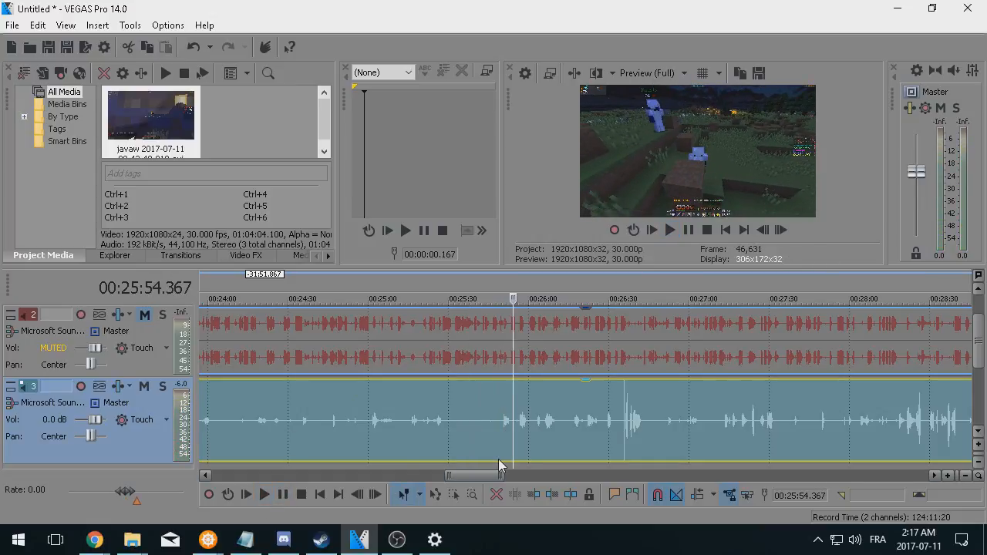
Examine the audio waveforms at the end and start of the recording and review the Master limiter settings.
drag(485, 479, 530, 478)
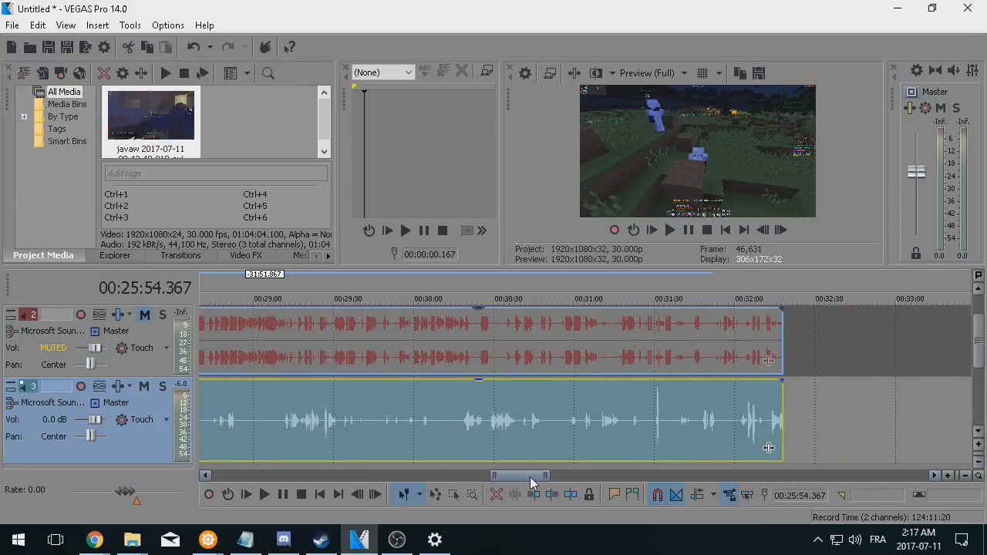
drag(529, 478, 512, 490)
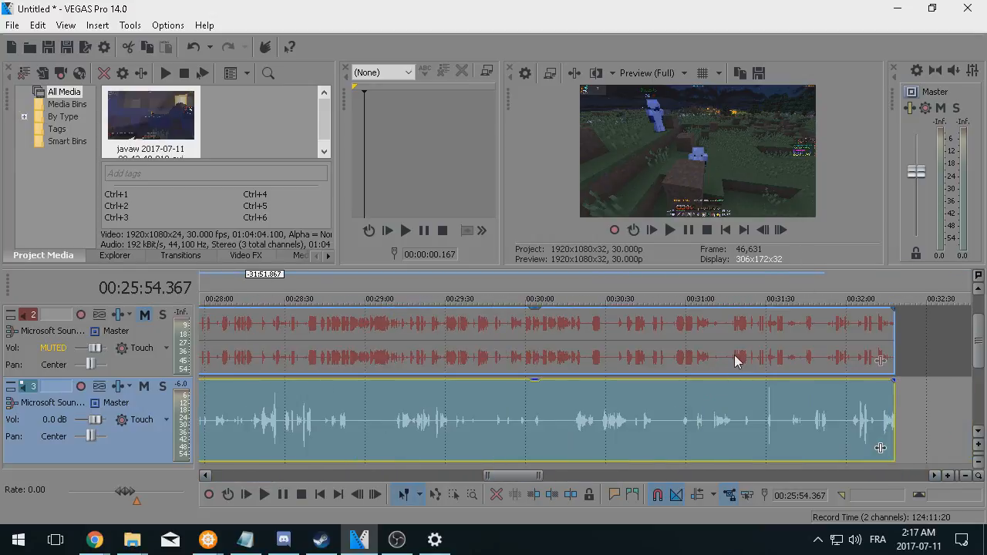
click(734, 354)
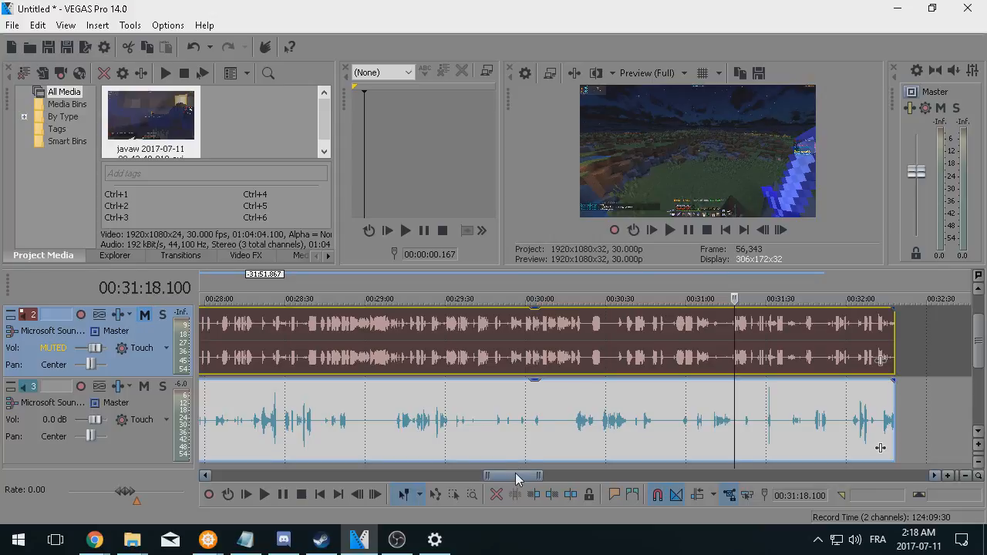
drag(516, 476, 237, 476)
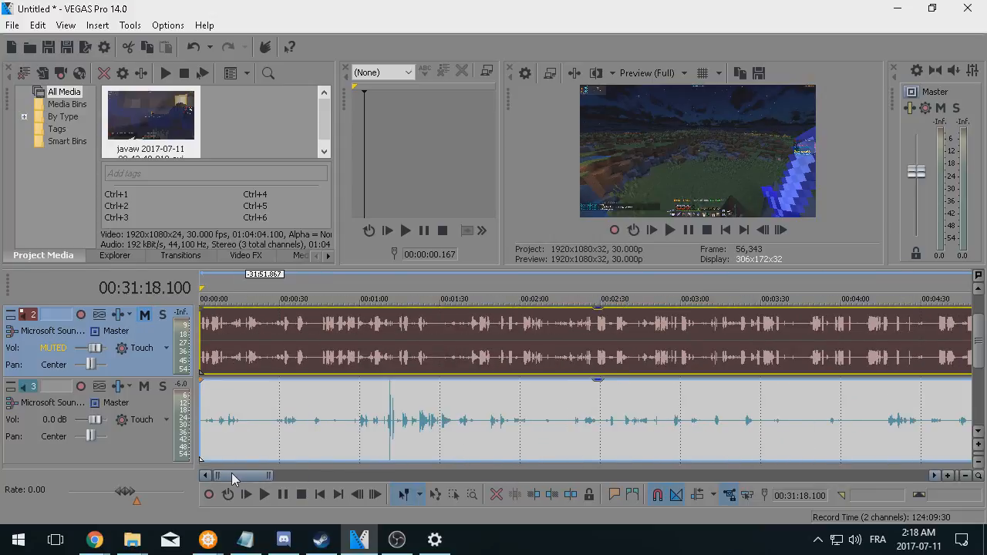
click(925, 107)
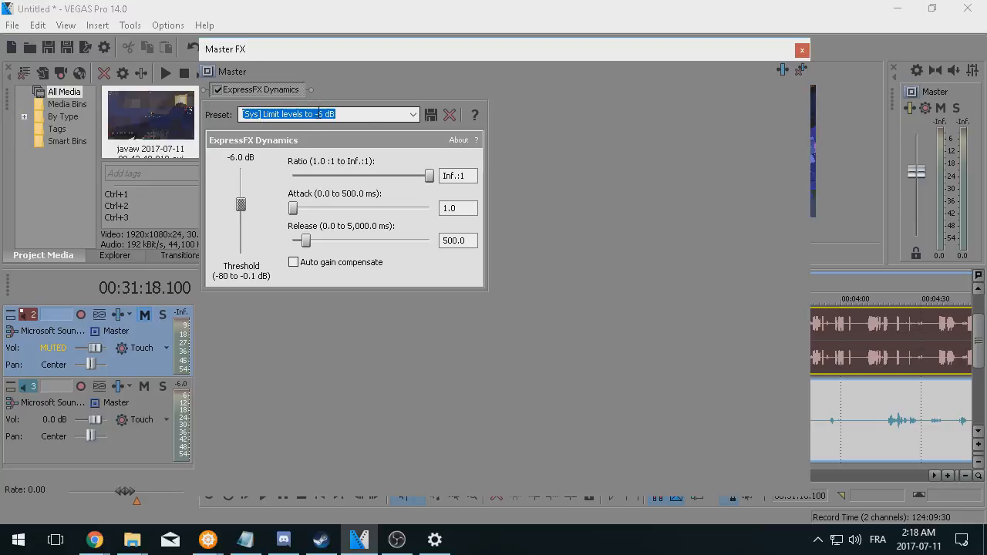
click(803, 49)
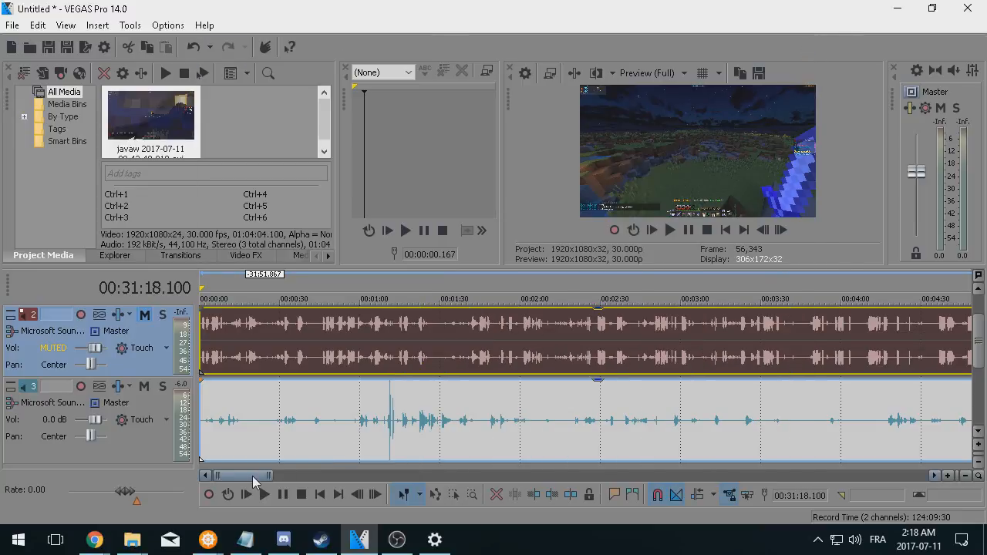
drag(253, 479, 375, 490)
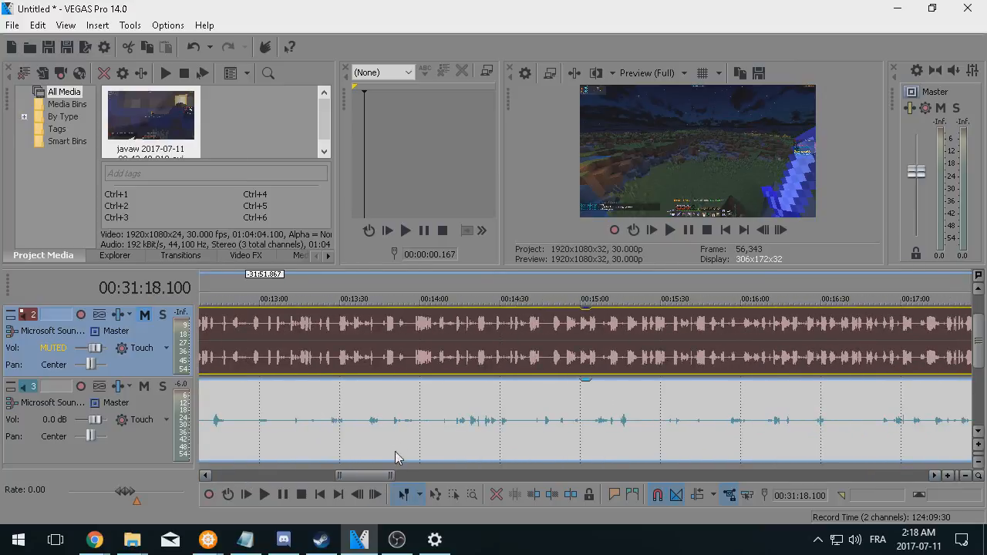
click(343, 439)
right_click(351, 428)
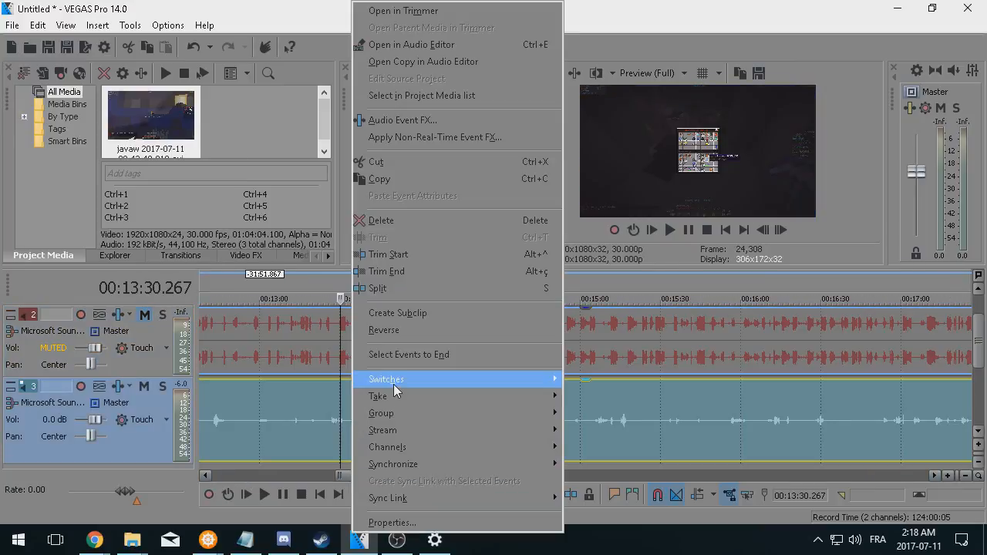
click(577, 449)
click(721, 423)
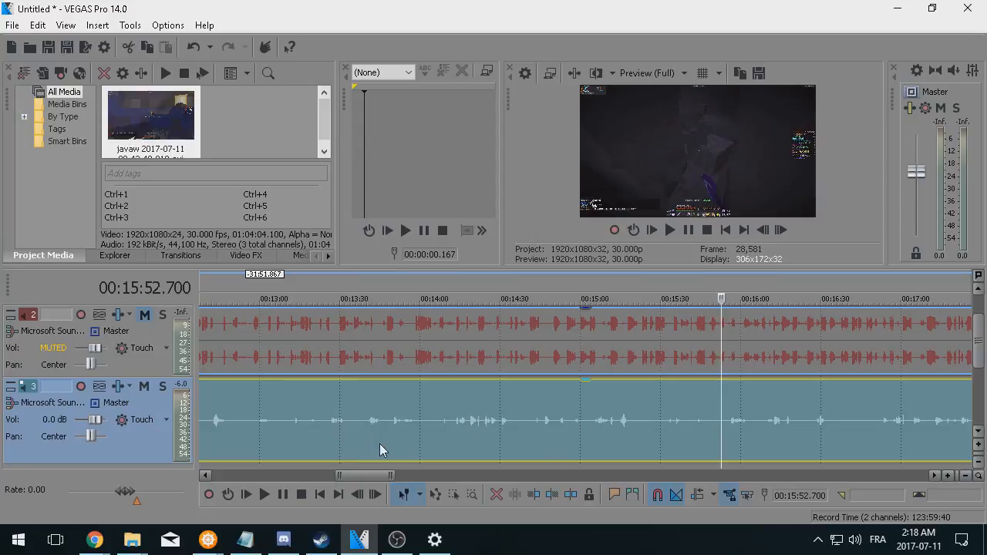
scroll(639, 332, up, 2)
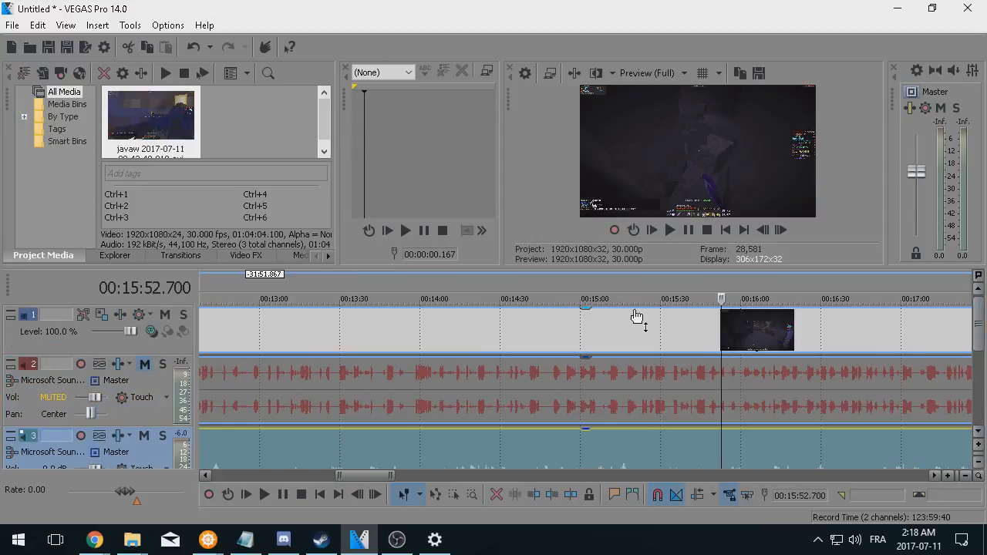
click(624, 321)
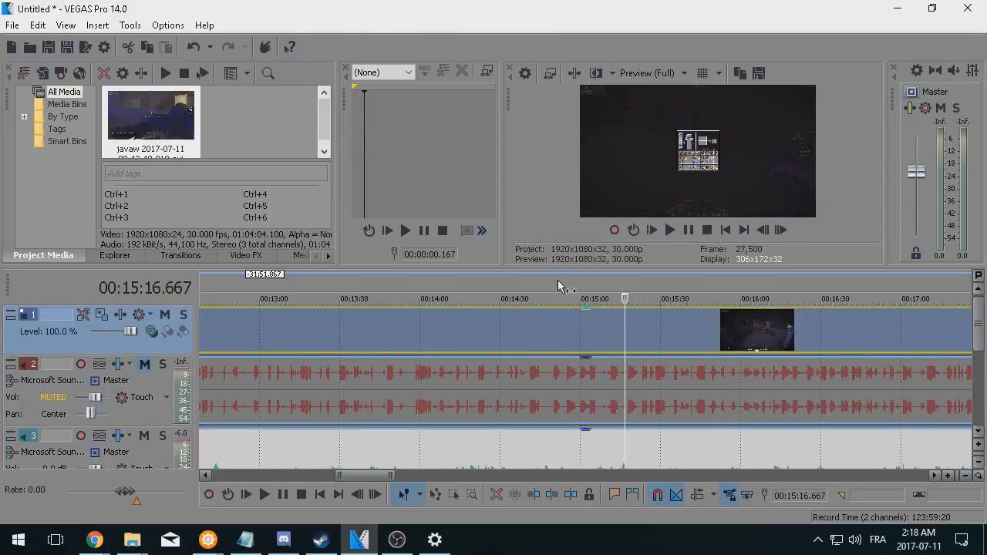
Disable resampling for the gameplay video event on track 1 in its event properties.
right_click(618, 335)
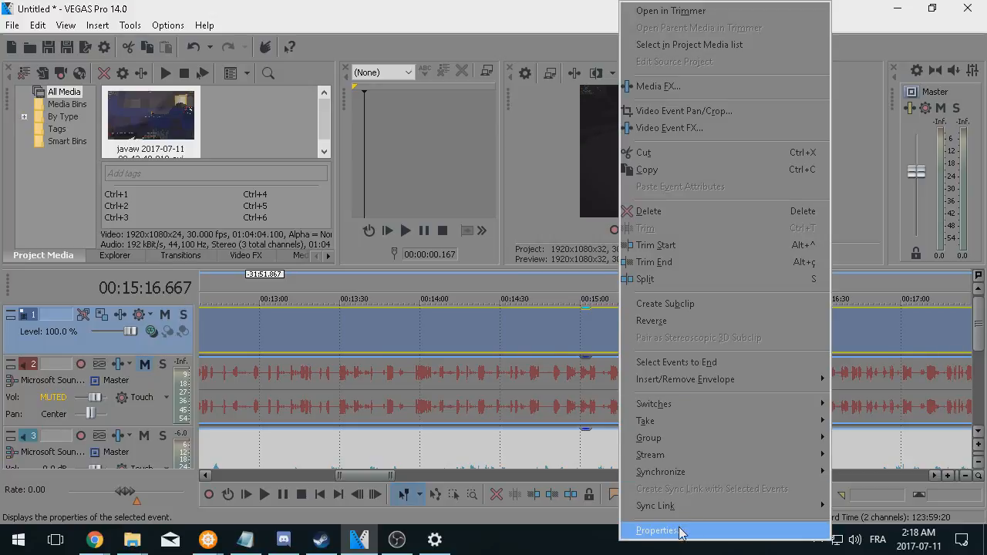
click(547, 334)
click(676, 339)
right_click(615, 334)
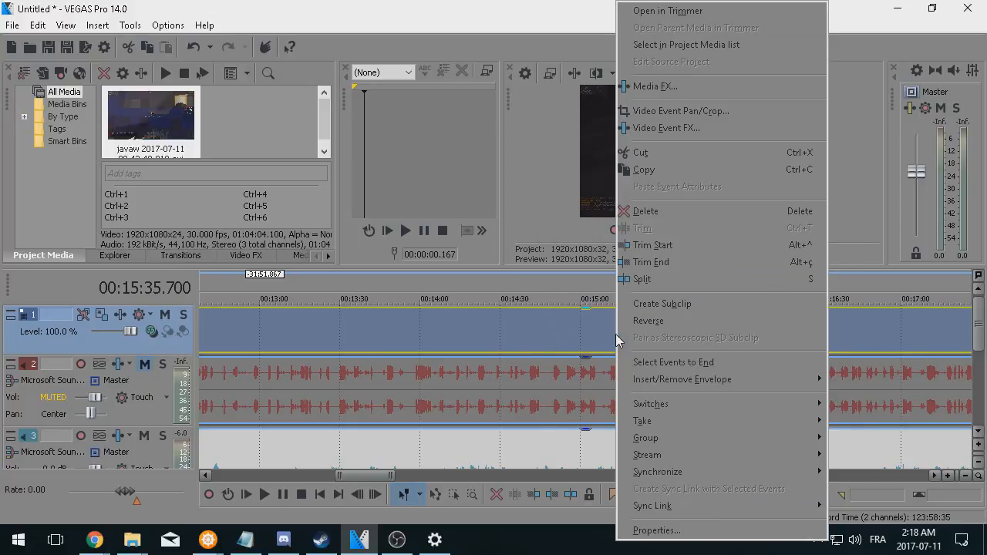
click(652, 530)
click(397, 231)
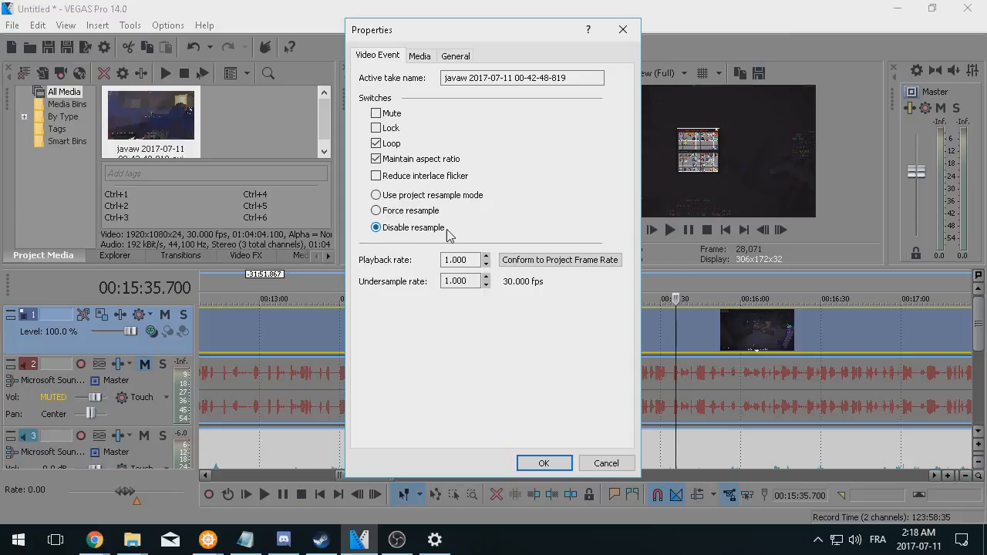
click(561, 462)
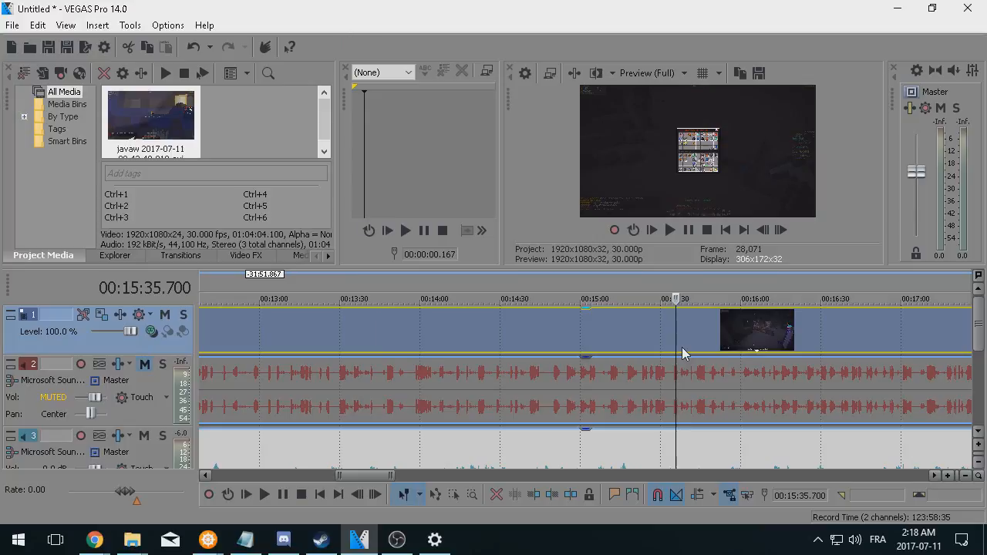
click(721, 332)
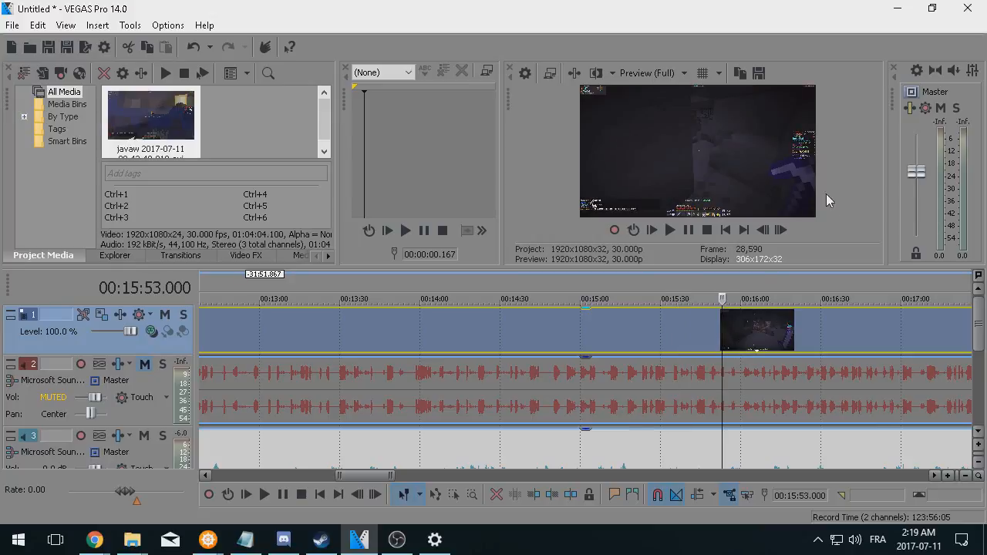
click(835, 329)
drag(363, 474, 382, 491)
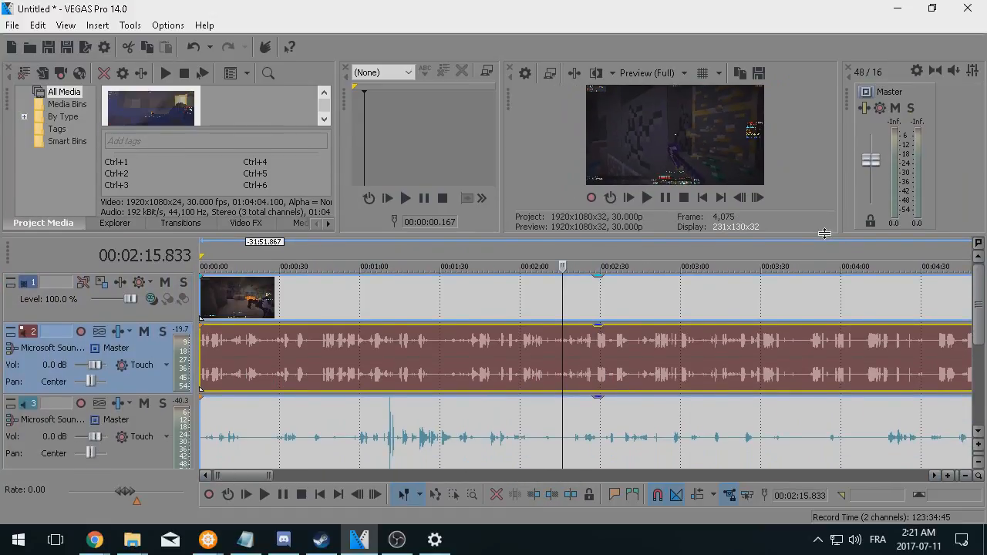
Review track 3's Graphic Dynamics noise gate settings and examine its waveform peaks near 00:01:10 and across the whole recording.
click(118, 407)
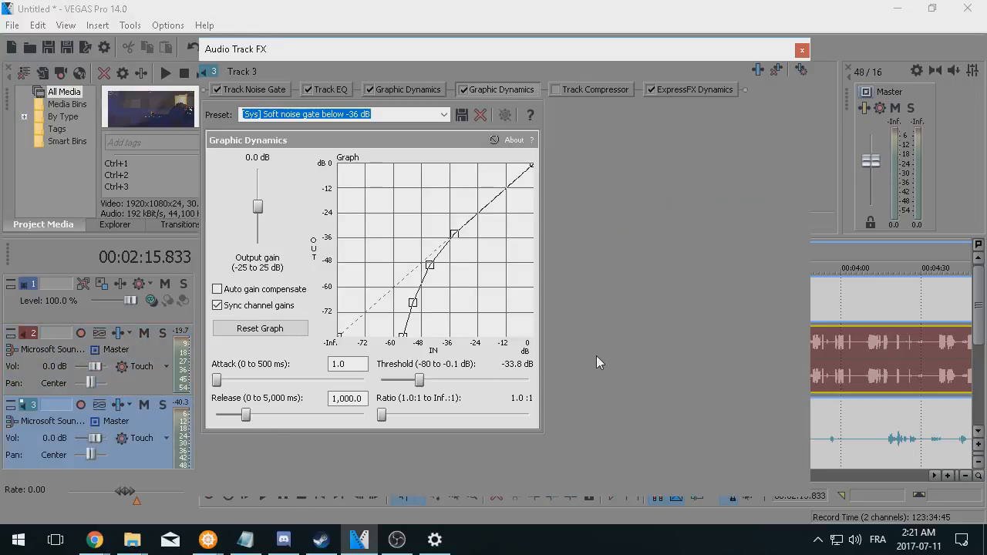
click(803, 51)
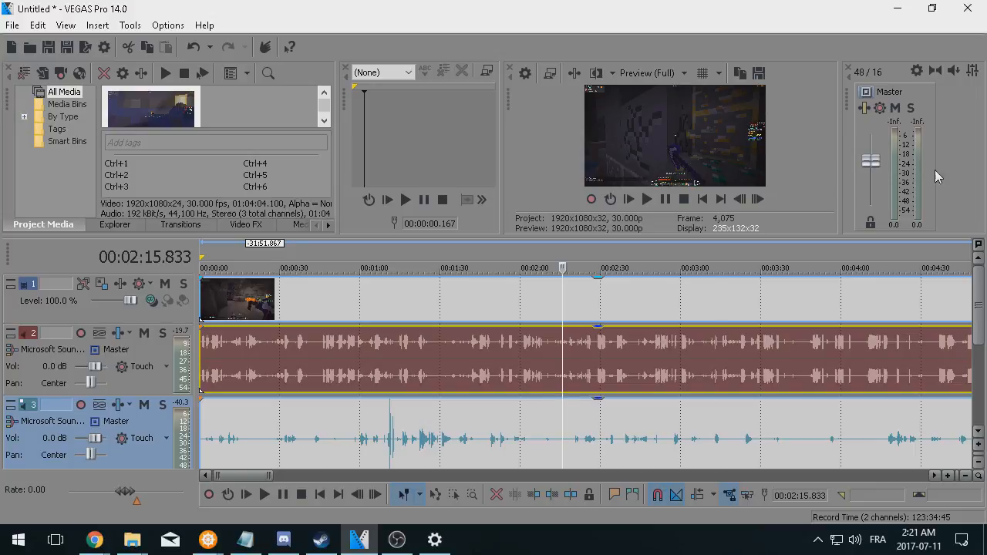
click(390, 416)
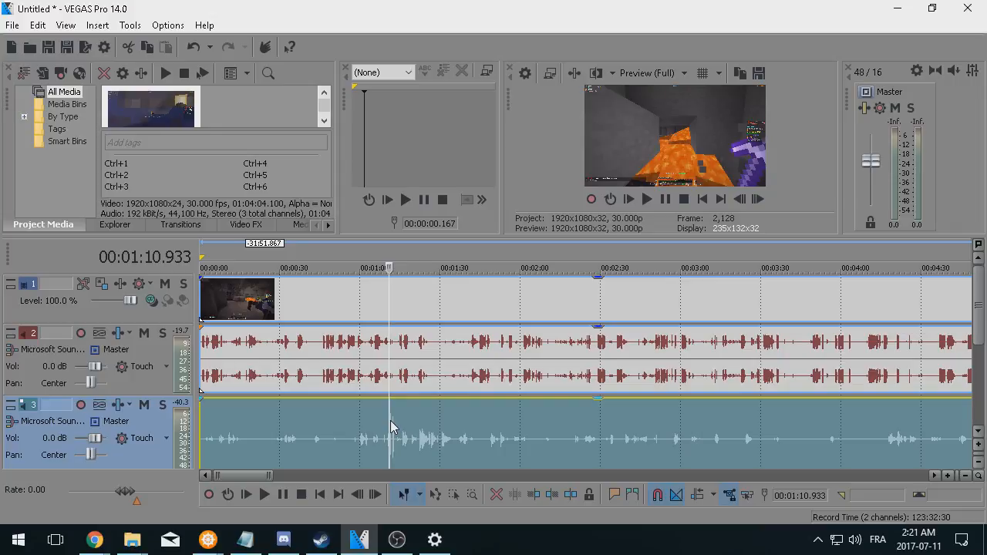
click(967, 478)
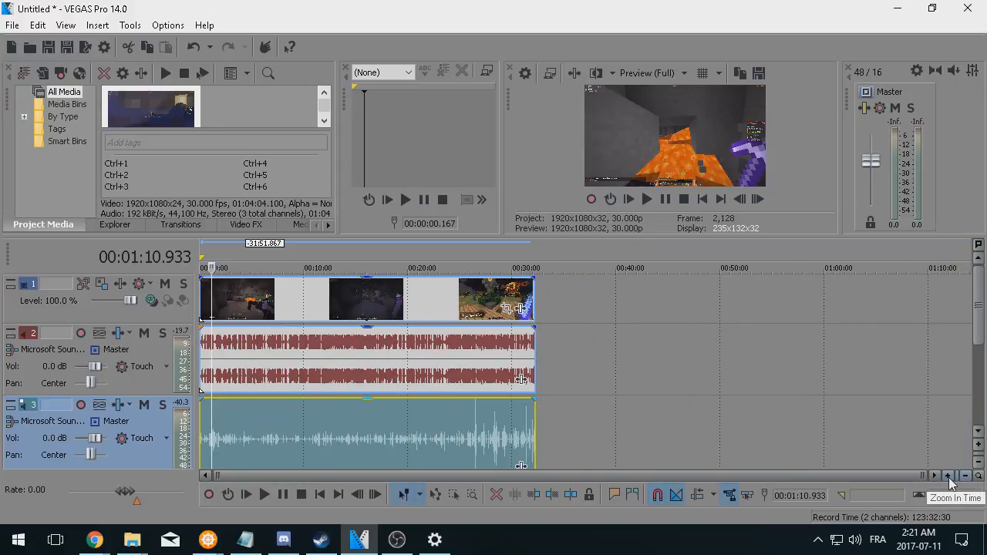
click(948, 476)
click(966, 476)
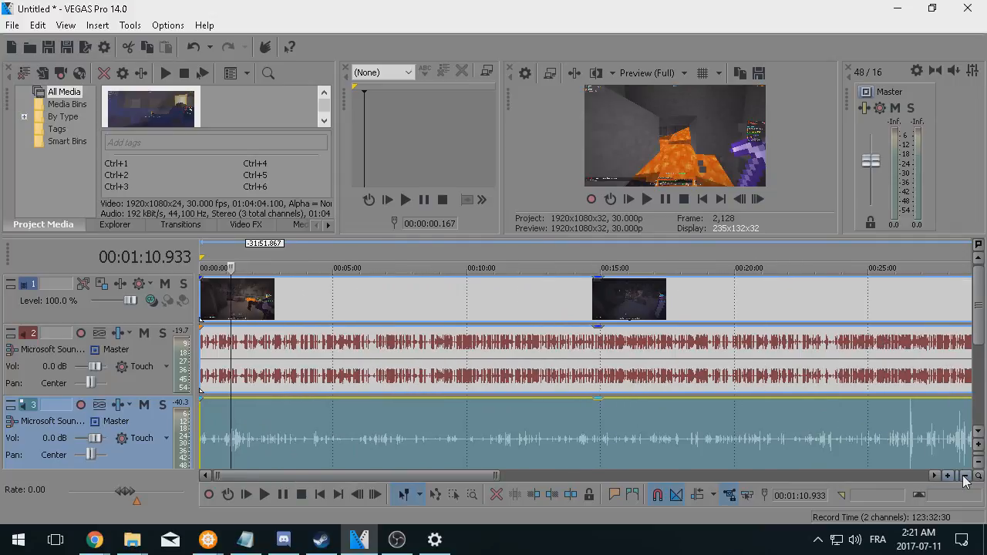
click(951, 477)
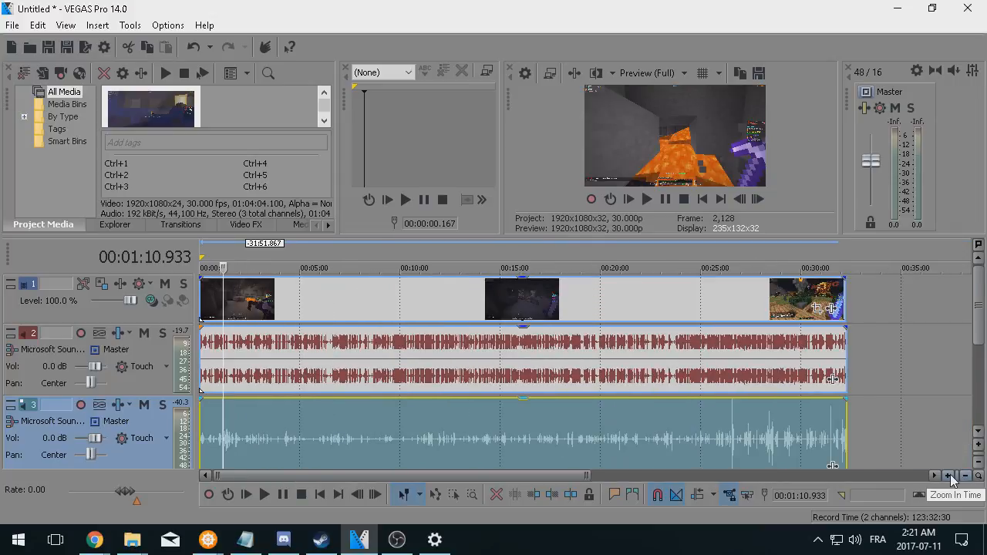